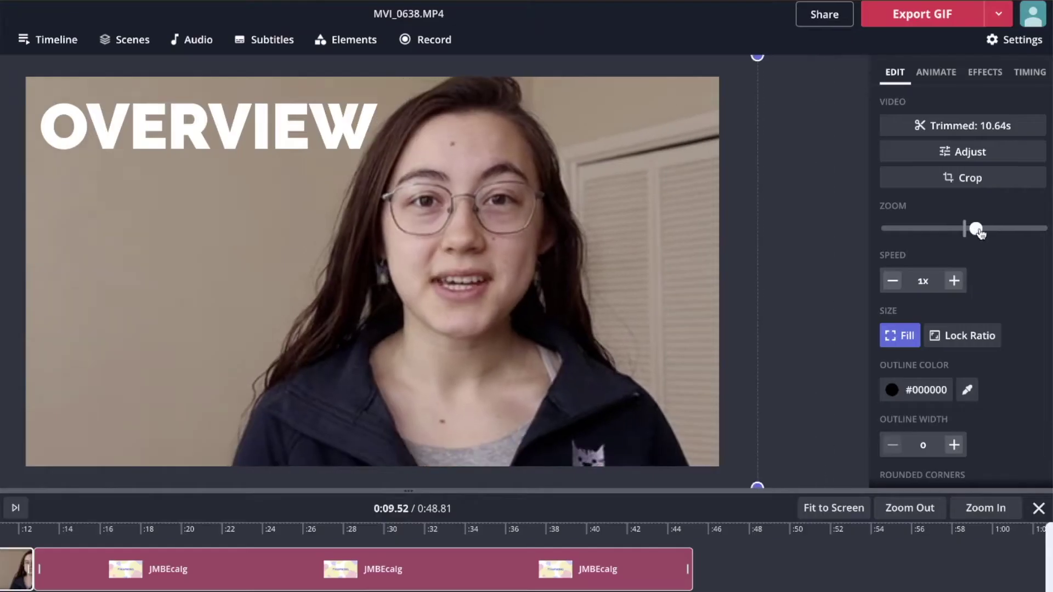
- Adjust how far the talking-head video's timeline is zoomed in
{"action": "left_click_drag", "start_coordinate": [975, 229], "coordinate": [928, 239]}
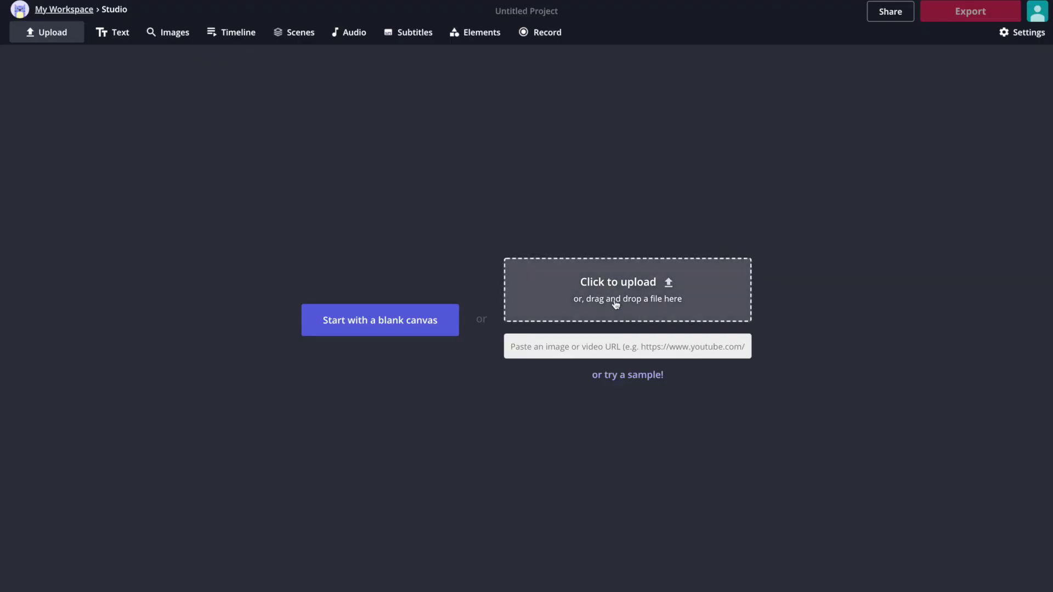
- Upload the MVI_0640.MP4 video and add a text layer
{"action": "left_click", "coordinate": [616, 301]}
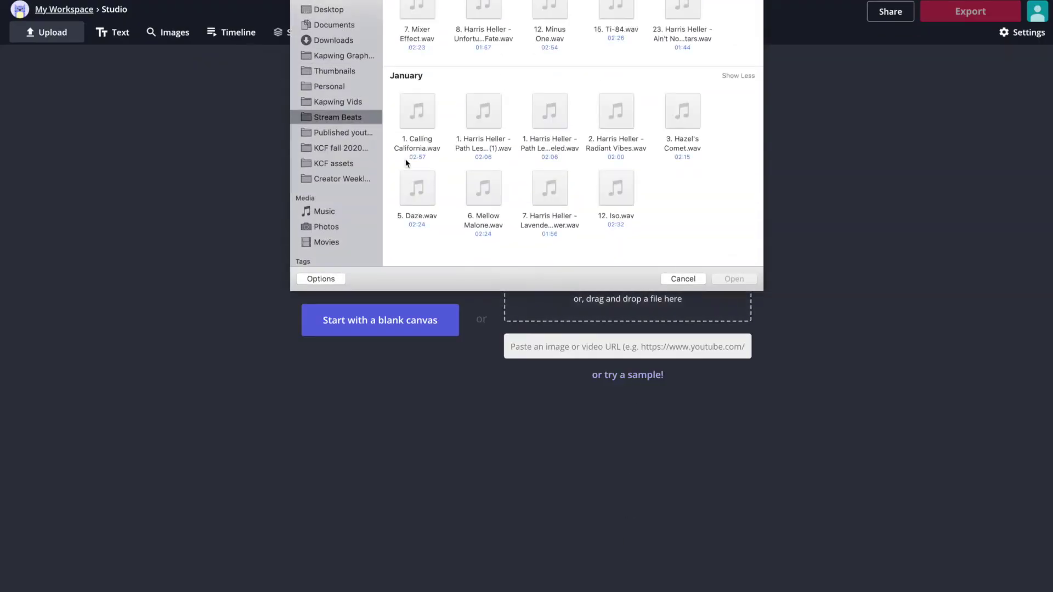
{"action": "double_click", "coordinate": [472, 107]}
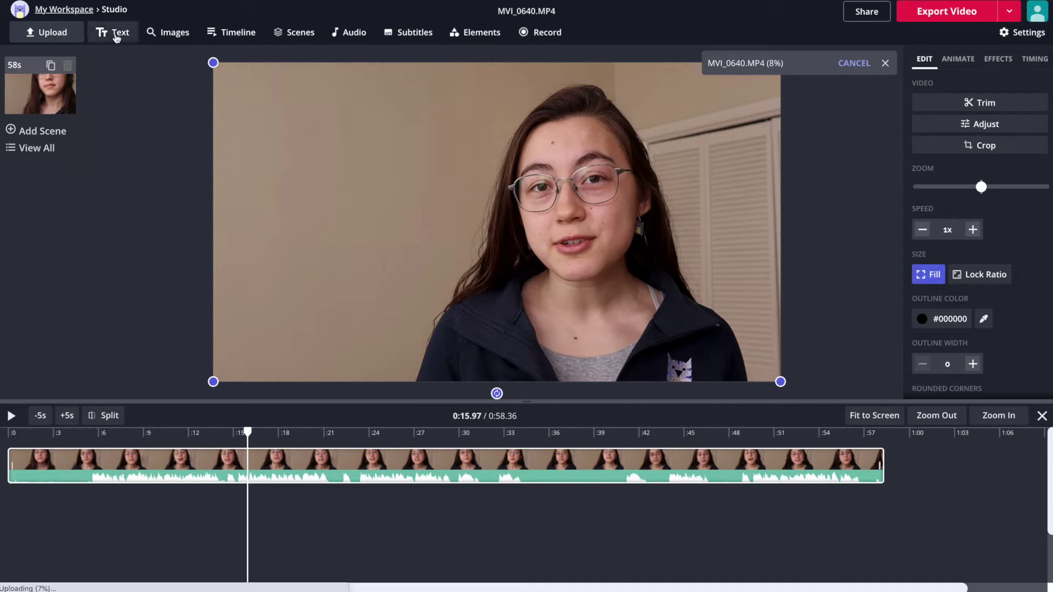
{"action": "left_click", "coordinate": [114, 32]}
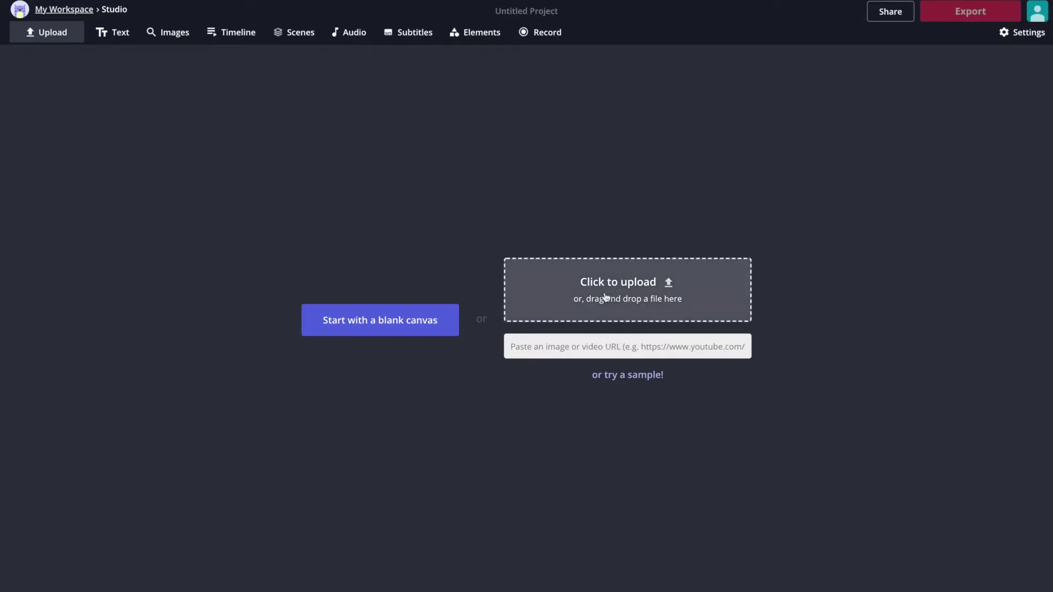
- Start a new project from kapwing_youtube.jpeg and show its 5-second clip timeline
{"action": "left_click", "coordinate": [606, 298]}
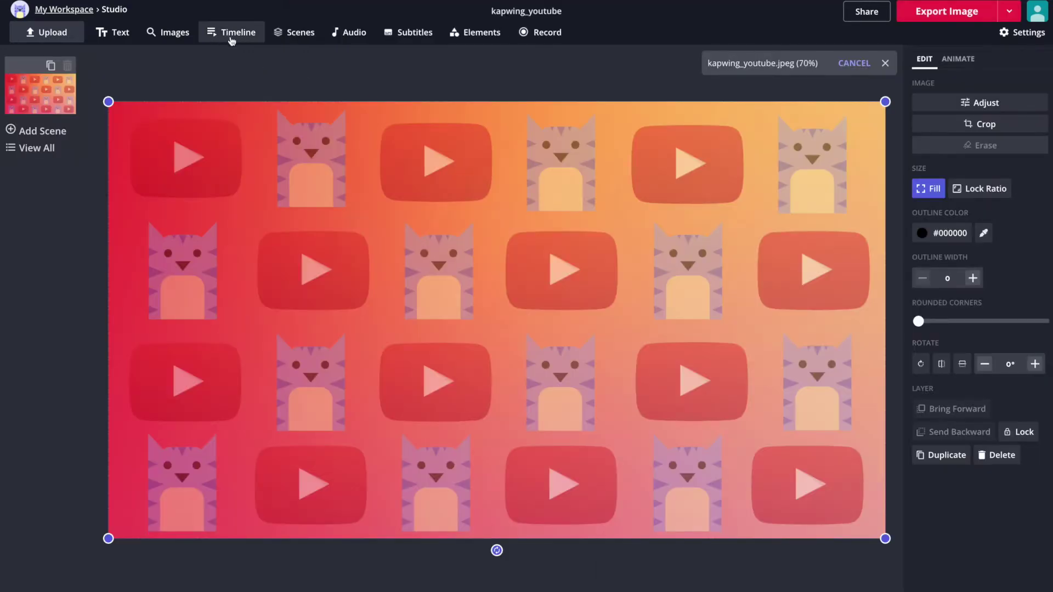
{"action": "left_click", "coordinate": [231, 37]}
{"action": "left_click", "coordinate": [923, 123]}
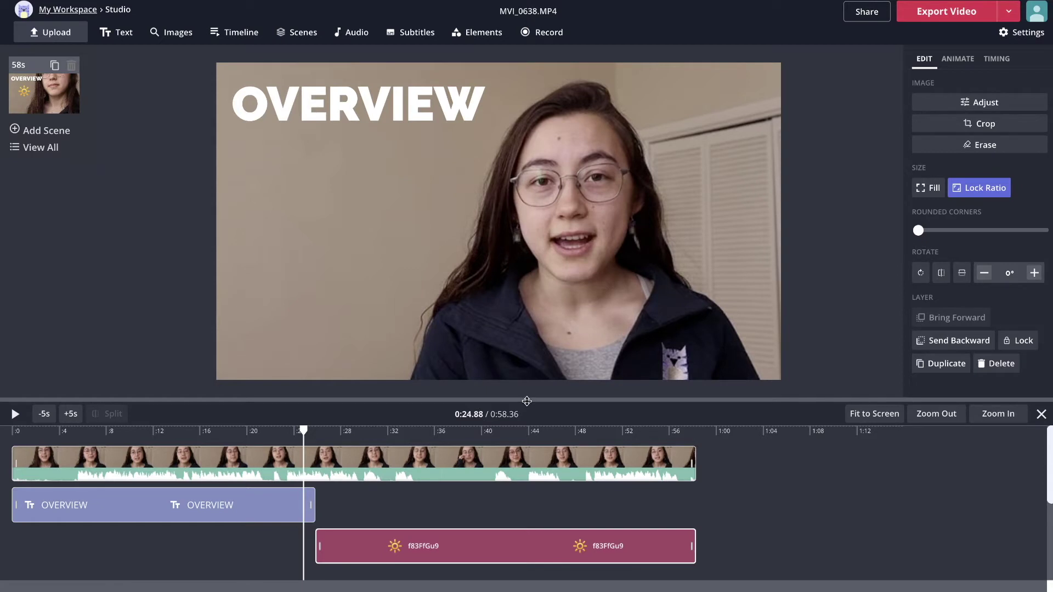
- Resize the preview/timeline split and test timeline zoom in and out
{"action": "left_click_drag", "start_coordinate": [527, 401], "coordinate": [540, 332]}
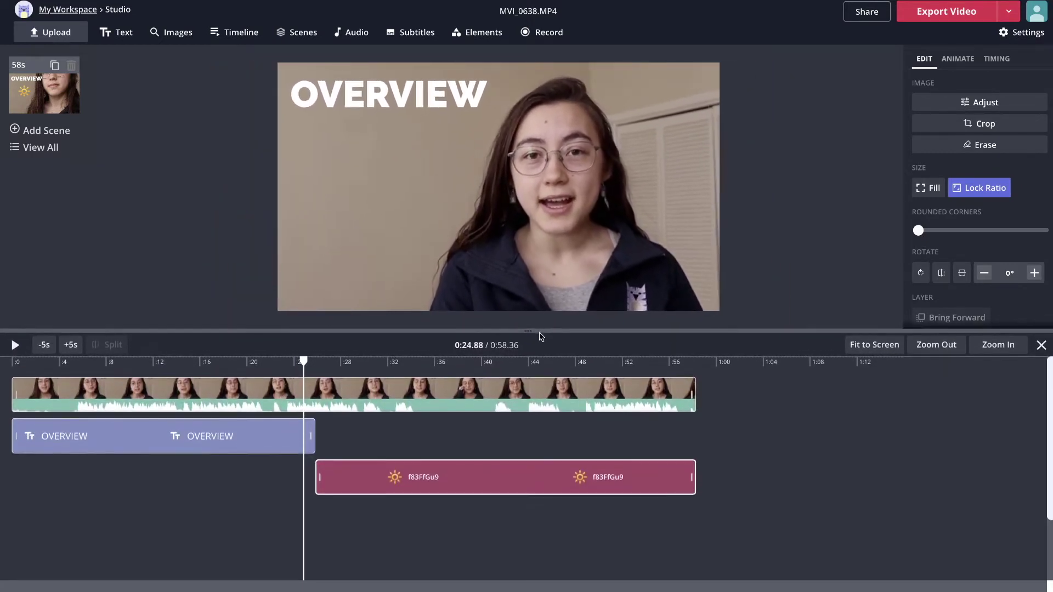
{"action": "left_click_drag", "start_coordinate": [540, 333], "coordinate": [545, 400]}
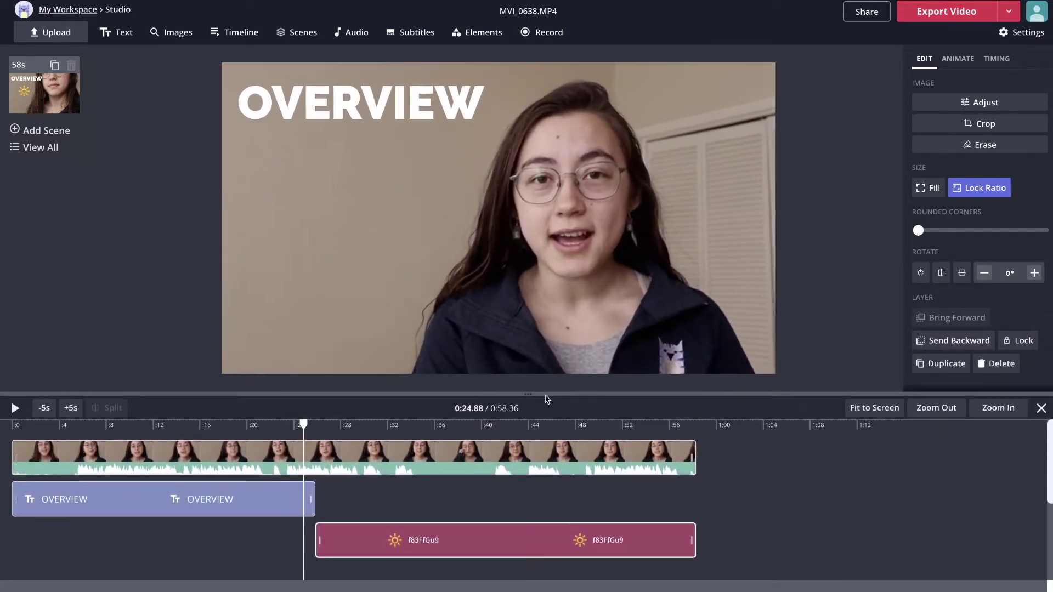
{"action": "left_click", "coordinate": [995, 410]}
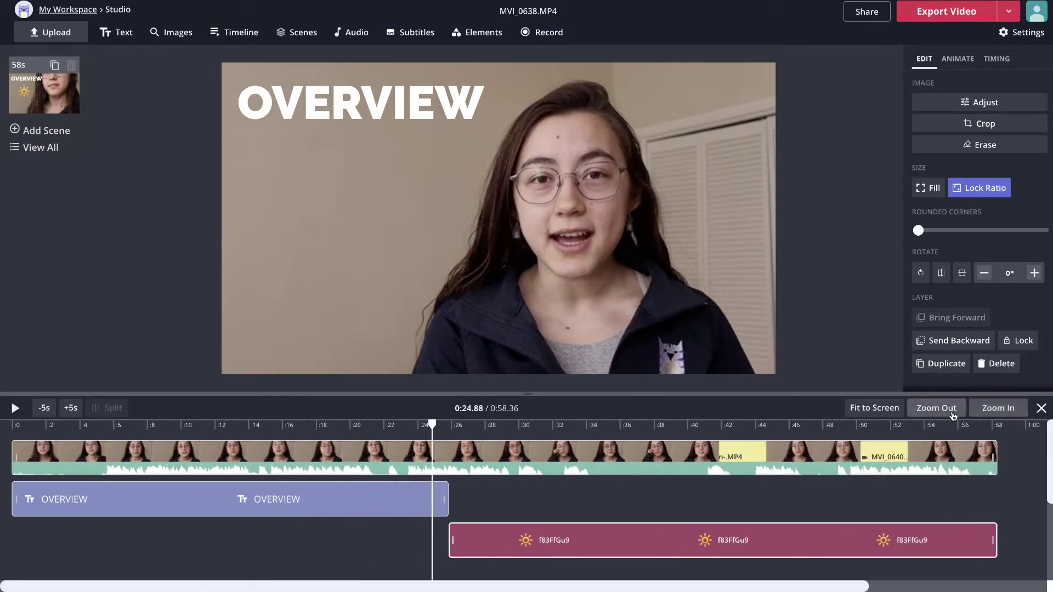
{"action": "left_click", "coordinate": [938, 410]}
{"action": "left_click", "coordinate": [998, 408]}
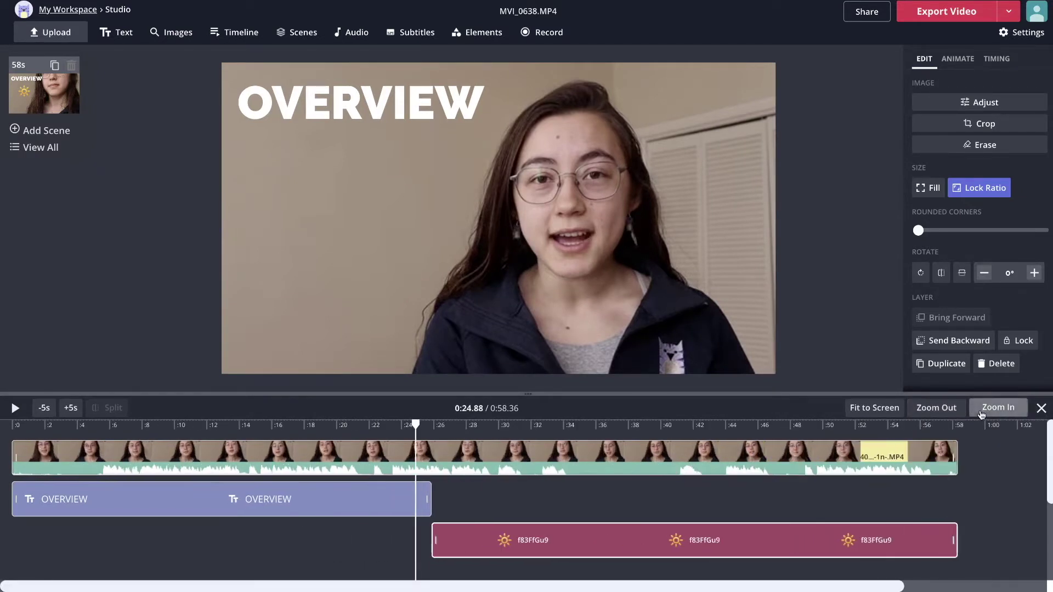
{"action": "left_click", "coordinate": [935, 410]}
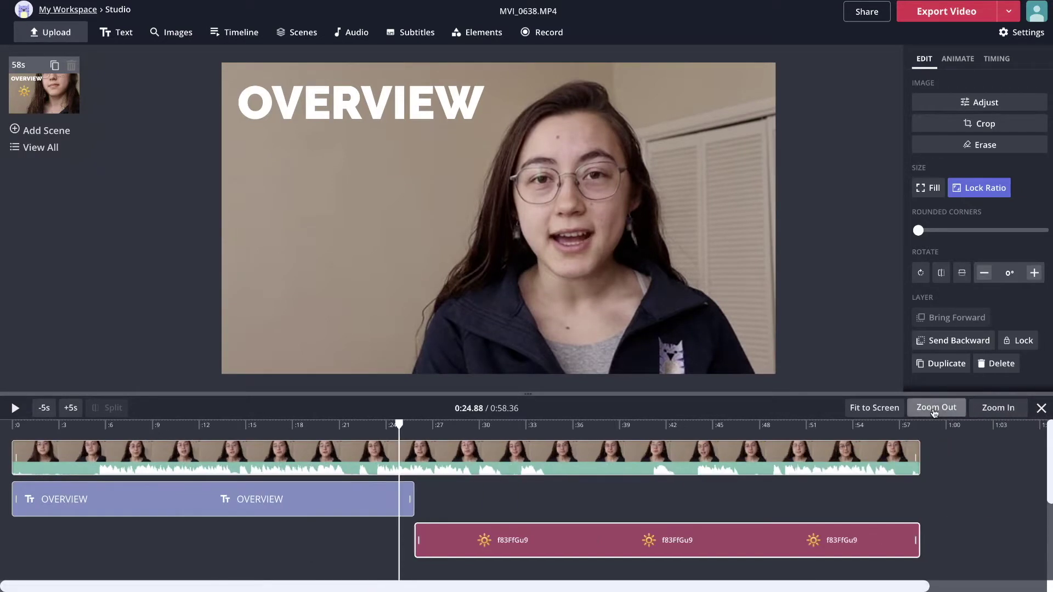
- Hide the timeline, scrub to the sun emoji, then restore the timeline at 15.9 seconds
{"action": "left_click", "coordinate": [1042, 409]}
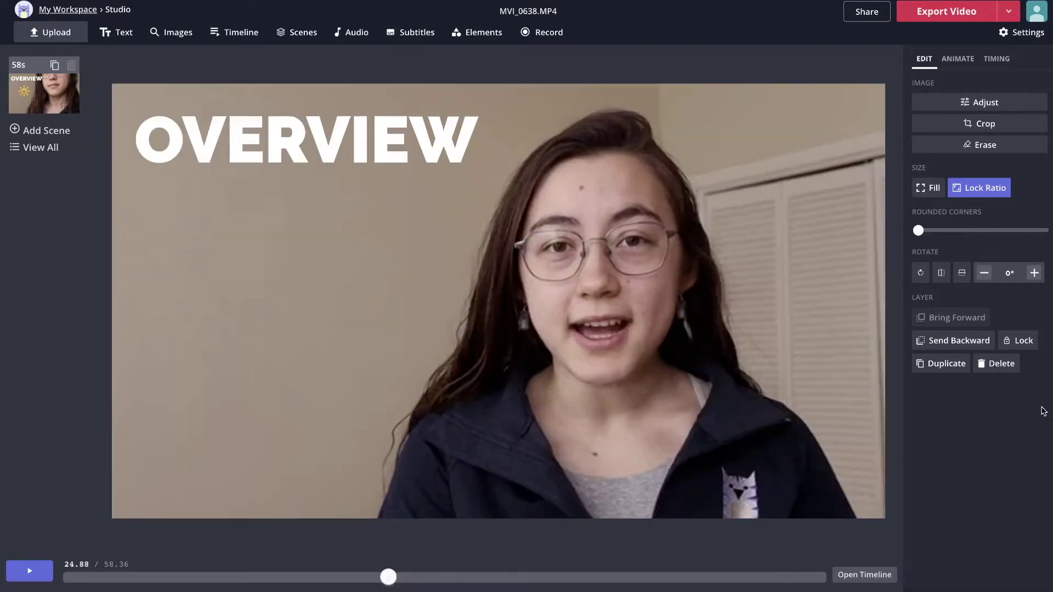
{"action": "left_click", "coordinate": [81, 579]}
{"action": "left_click", "coordinate": [306, 581]}
{"action": "left_click", "coordinate": [441, 580]}
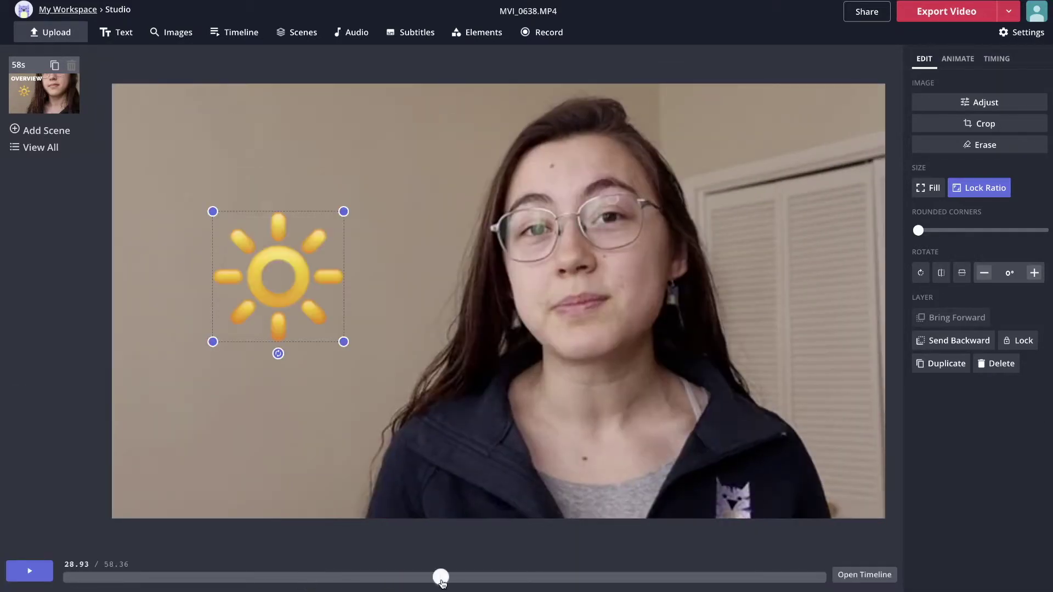
{"action": "left_click", "coordinate": [227, 32]}
{"action": "left_click", "coordinate": [259, 429]}
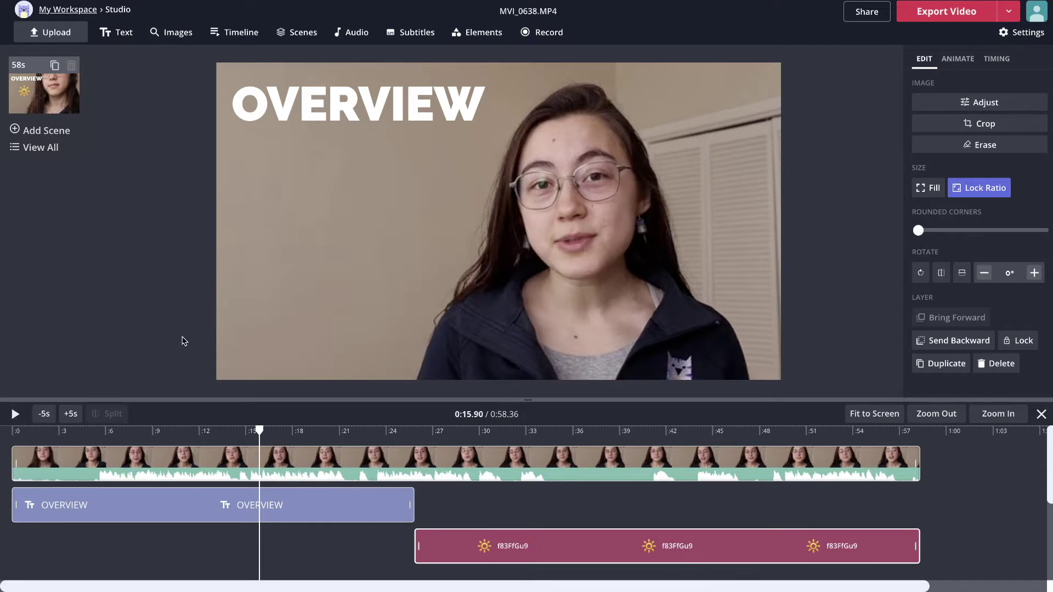
- Trim the talking-head video to 57.15 seconds and start the sun emoji at 0:13.5
{"action": "left_click", "coordinate": [302, 450]}
{"action": "left_click_drag", "start_coordinate": [916, 462], "coordinate": [890, 459]}
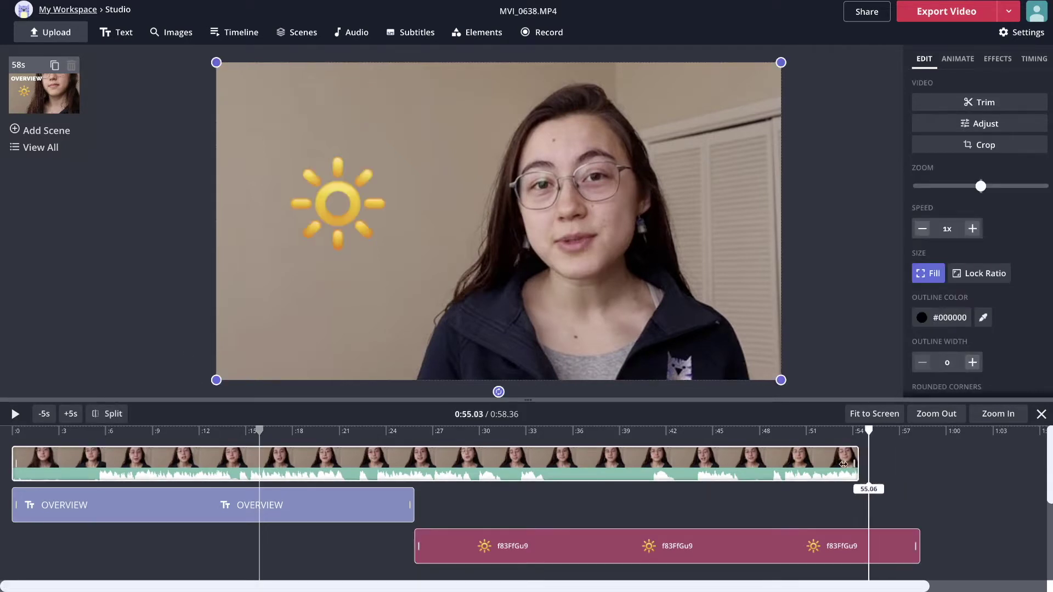
{"action": "left_click_drag", "start_coordinate": [802, 539], "coordinate": [658, 541]}
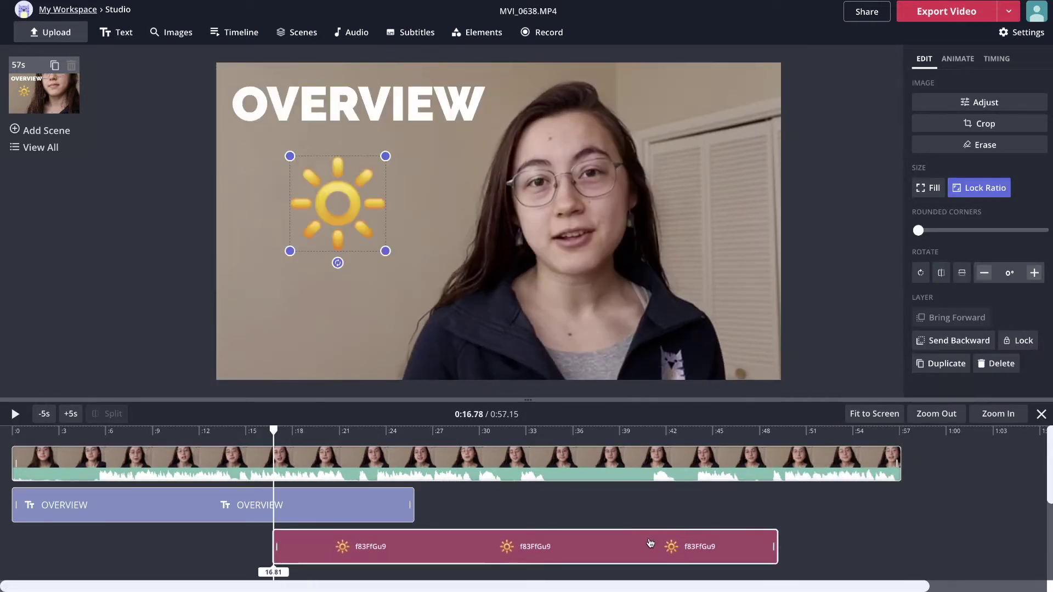
{"action": "left_click_drag", "start_coordinate": [659, 542], "coordinate": [599, 544]}
- Move the OVERVIEW title toward the top-left with the sun emoji just beneath it
{"action": "mouse_move", "coordinate": [345, 203]}
{"action": "left_mouse_down"}
{"action": "mouse_move", "coordinate": [289, 216]}
{"action": "mouse_move", "coordinate": [406, 221]}
{"action": "mouse_move", "coordinate": [371, 200]}
{"action": "mouse_move", "coordinate": [407, 204]}
{"action": "mouse_move", "coordinate": [385, 240]}
{"action": "mouse_move", "coordinate": [333, 200]}
{"action": "left_mouse_up"}
{"action": "left_click", "coordinate": [374, 136]}
{"action": "left_click_drag", "start_coordinate": [374, 136], "coordinate": [348, 117]}
{"action": "left_click_drag", "start_coordinate": [342, 194], "coordinate": [377, 190]}
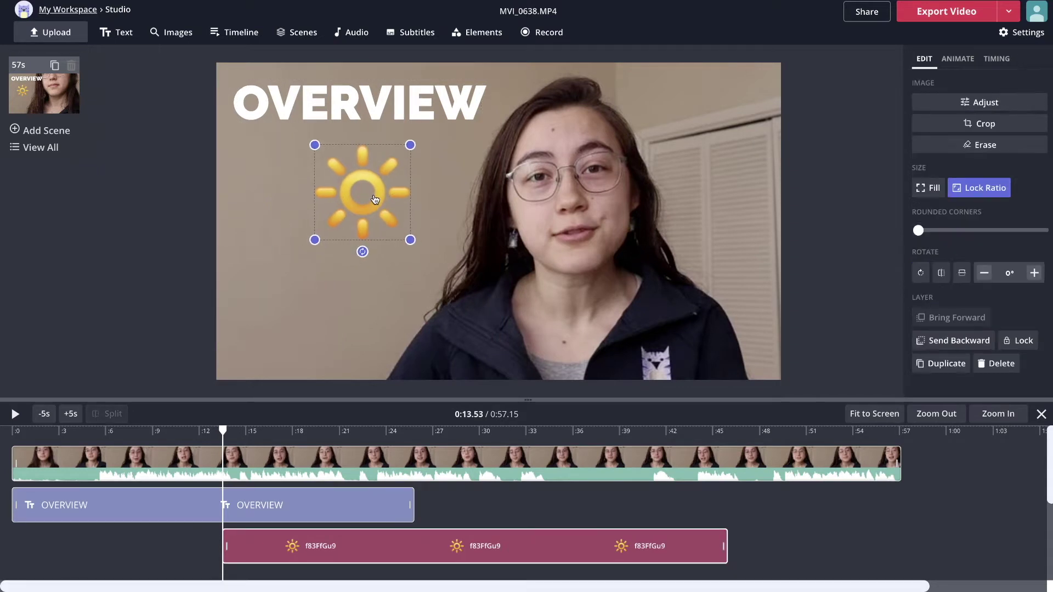
- Try yellow and blue on the OVERVIEW title, keep it white, then select the video layer
{"action": "left_click", "coordinate": [403, 116]}
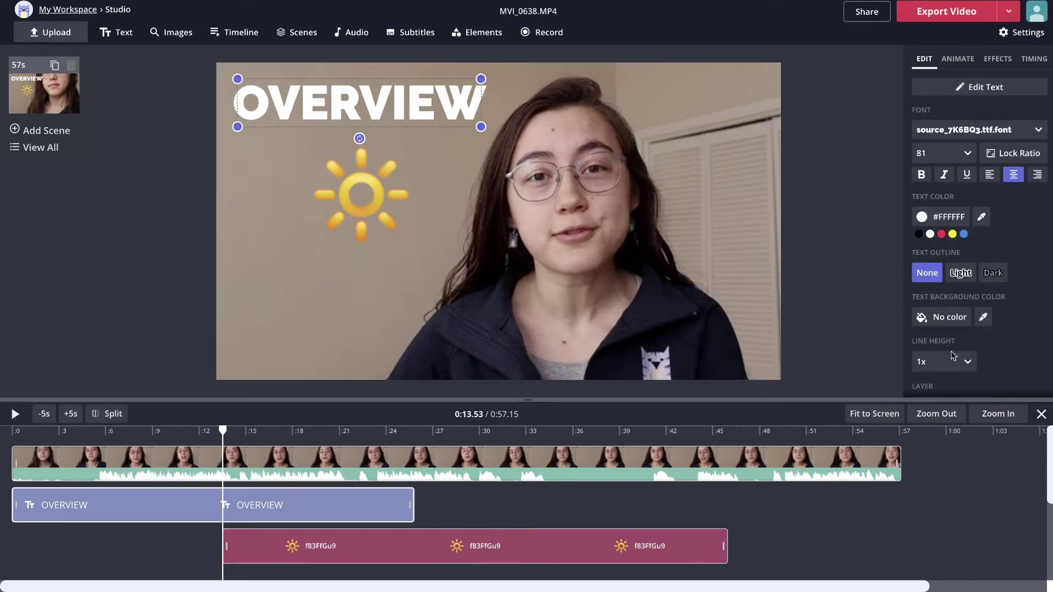
{"action": "left_click", "coordinate": [953, 233]}
{"action": "left_click", "coordinate": [965, 234]}
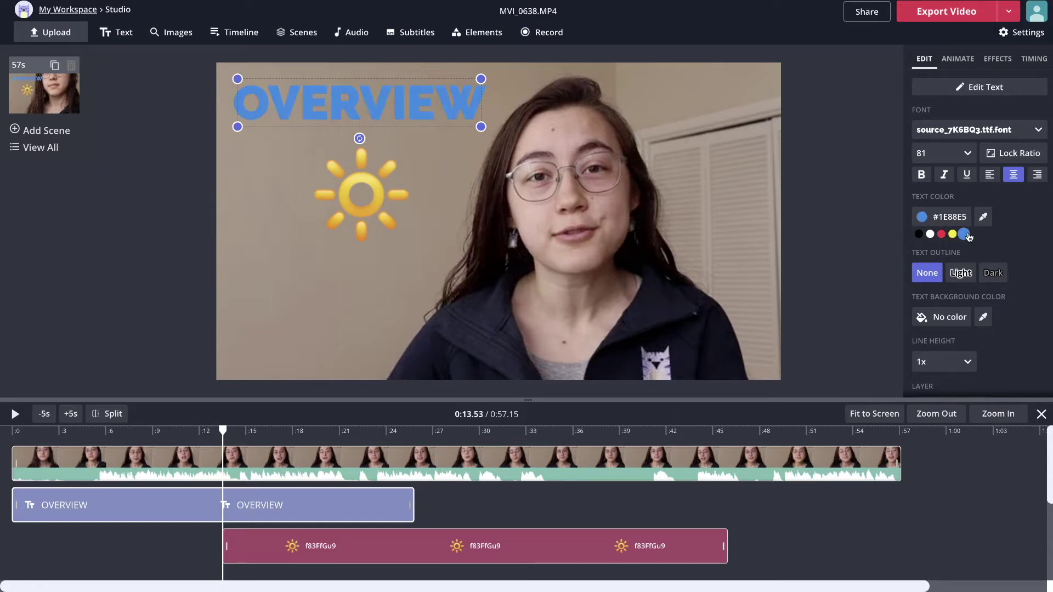
{"action": "left_click", "coordinate": [919, 234]}
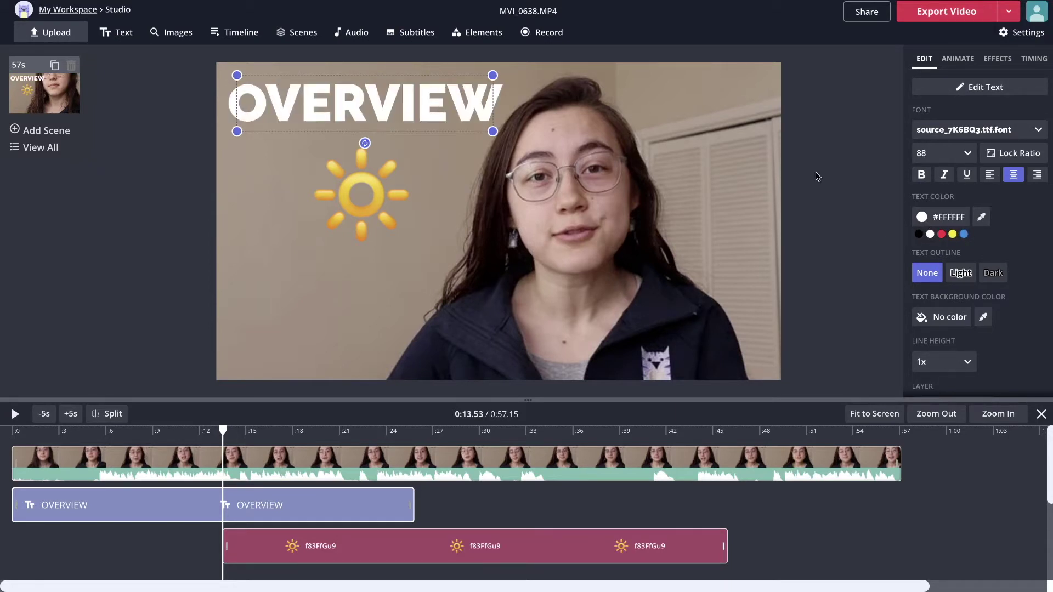
{"action": "left_click", "coordinate": [452, 431]}
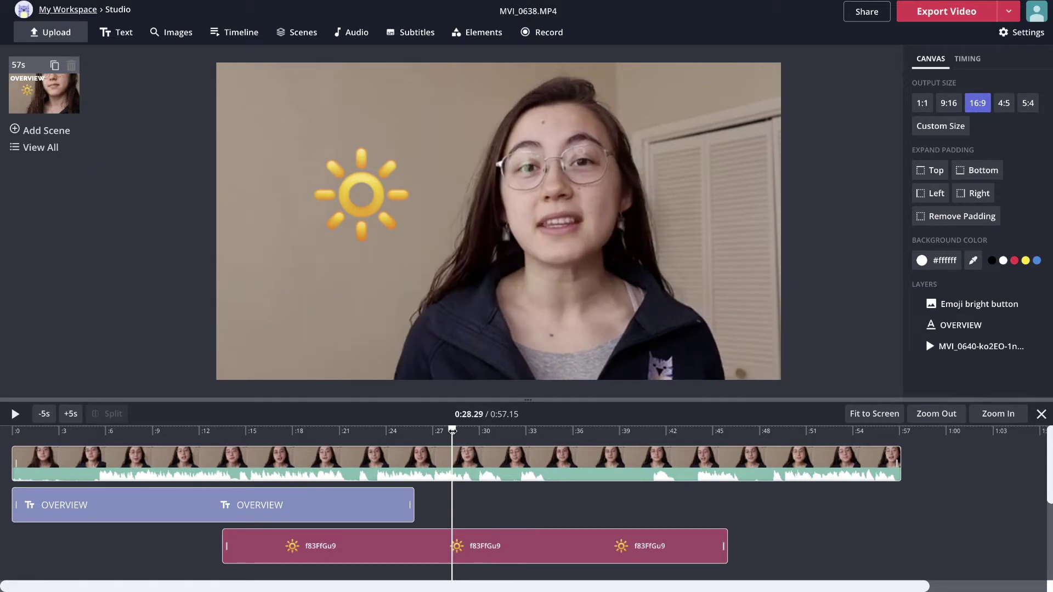
{"action": "left_click", "coordinate": [438, 431]}
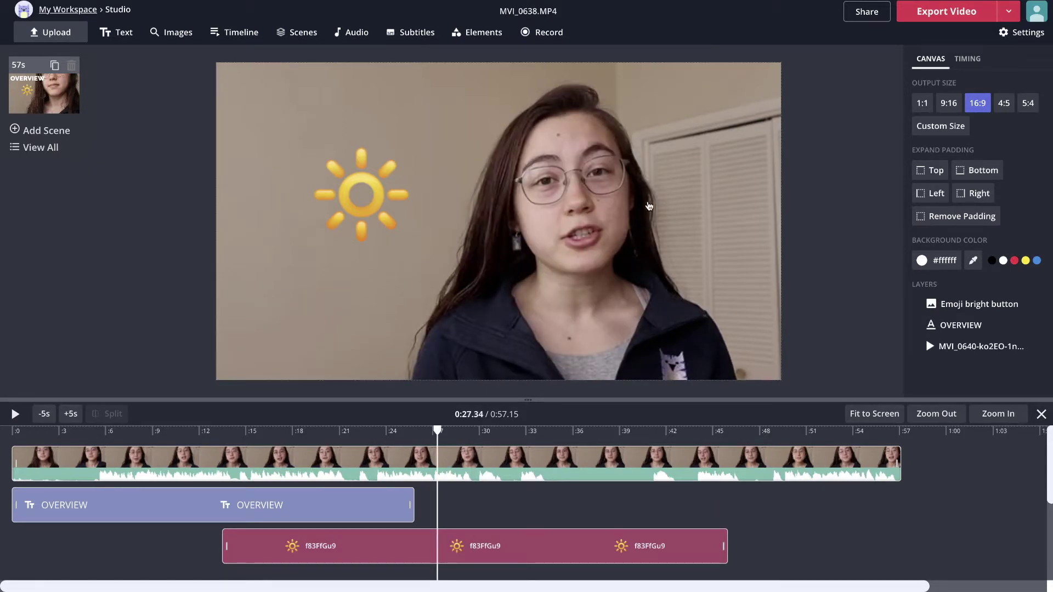
{"action": "left_click", "coordinate": [827, 462]}
- Trim the video to 43.29 seconds, shift it later, and start the sun emoji earlier
{"action": "left_click", "coordinate": [342, 431]}
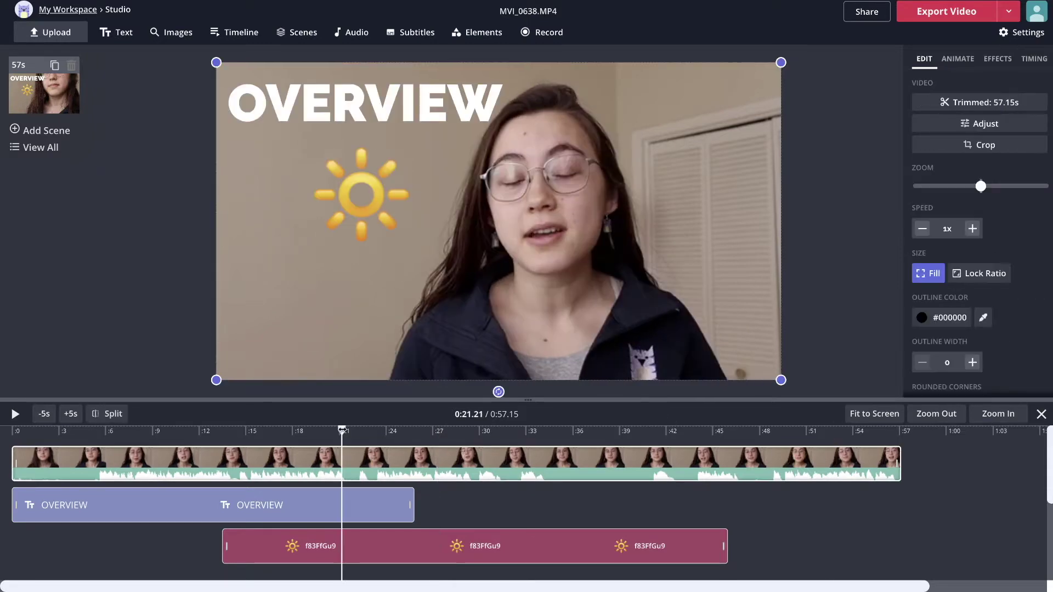
{"action": "left_click", "coordinate": [325, 431]}
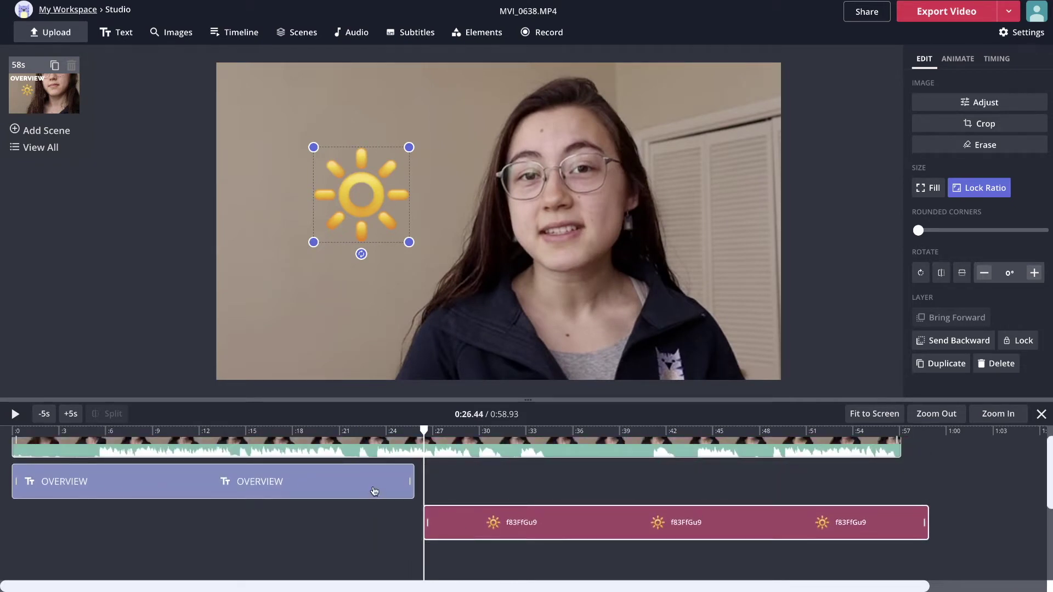
{"action": "left_click", "coordinate": [376, 488]}
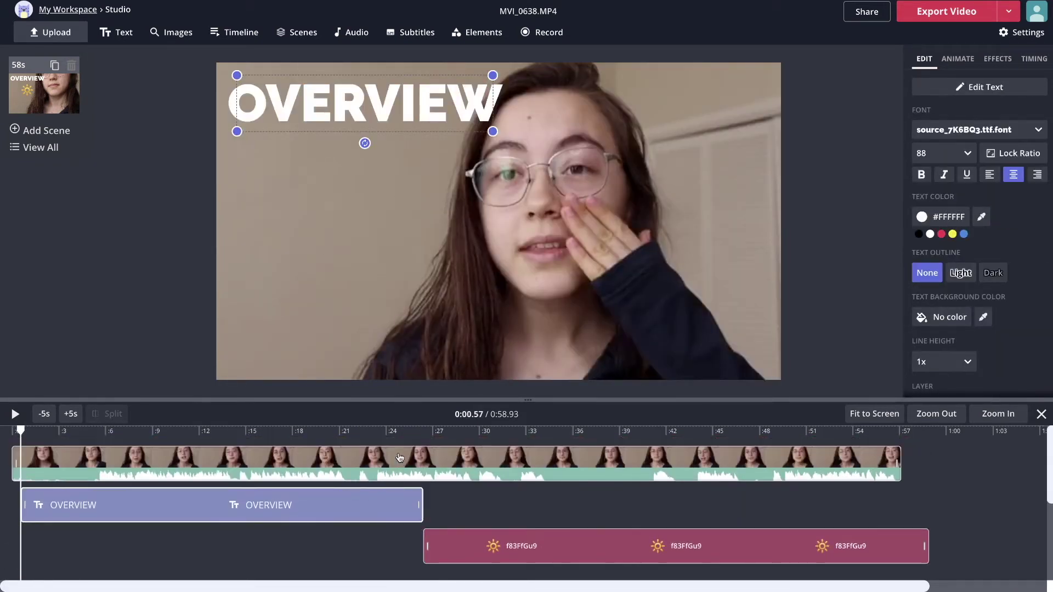
{"action": "left_click", "coordinate": [384, 467]}
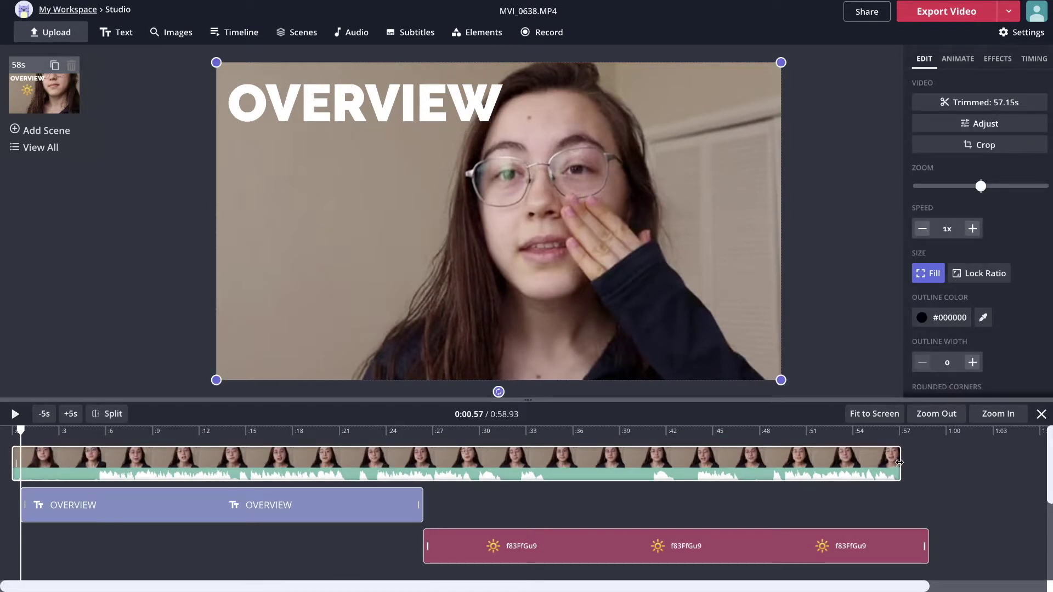
{"action": "left_click_drag", "start_coordinate": [897, 462], "coordinate": [694, 462]}
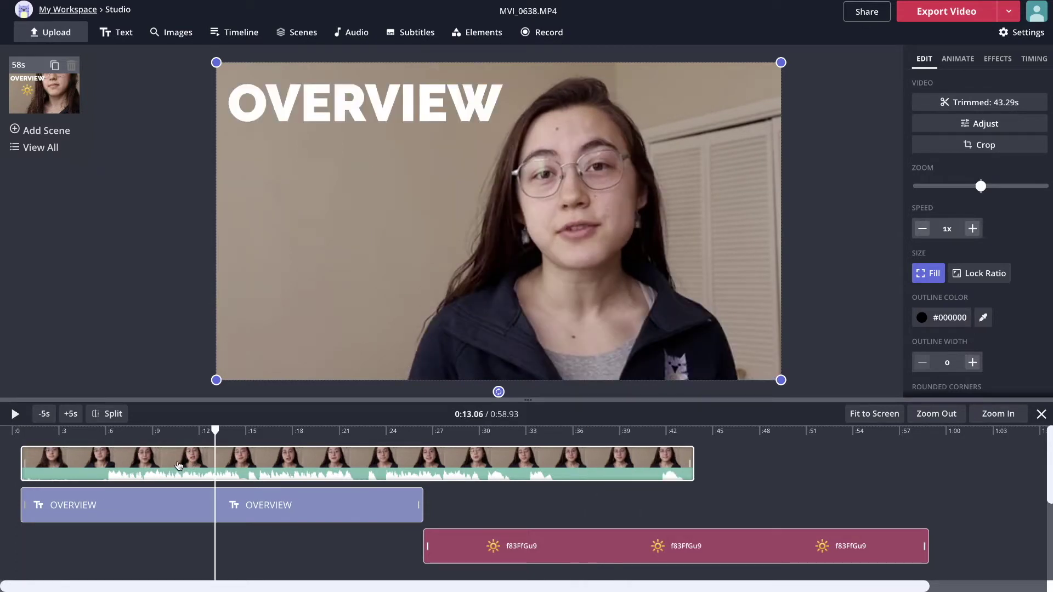
{"action": "left_click_drag", "start_coordinate": [171, 466], "coordinate": [308, 466]}
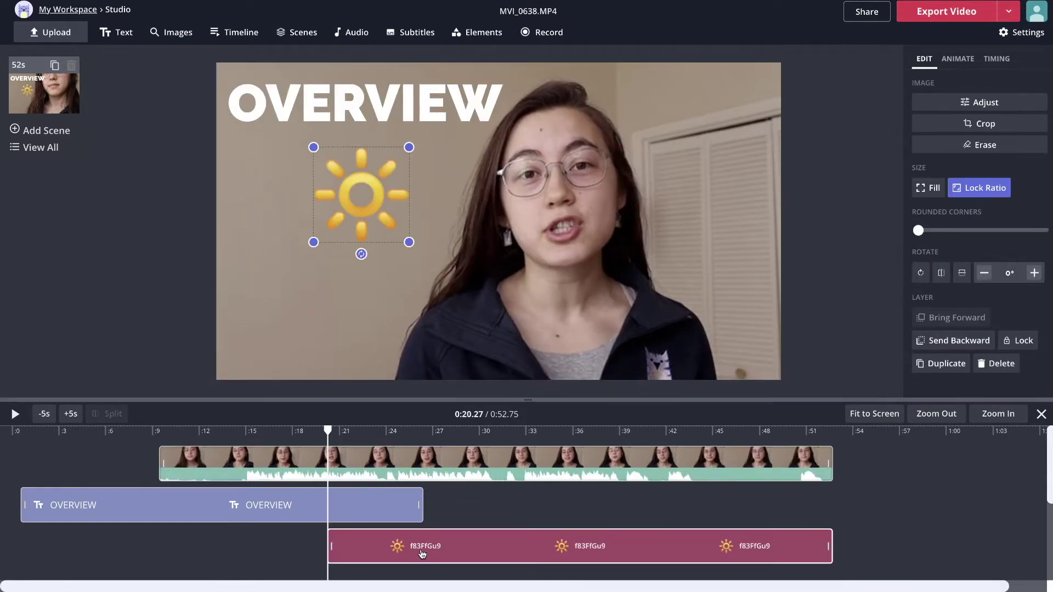
{"action": "mouse_move", "coordinate": [443, 549]}
{"action": "left_mouse_down"}
{"action": "mouse_move", "coordinate": [359, 557]}
{"action": "mouse_move", "coordinate": [106, 477]}
{"action": "left_mouse_up"}
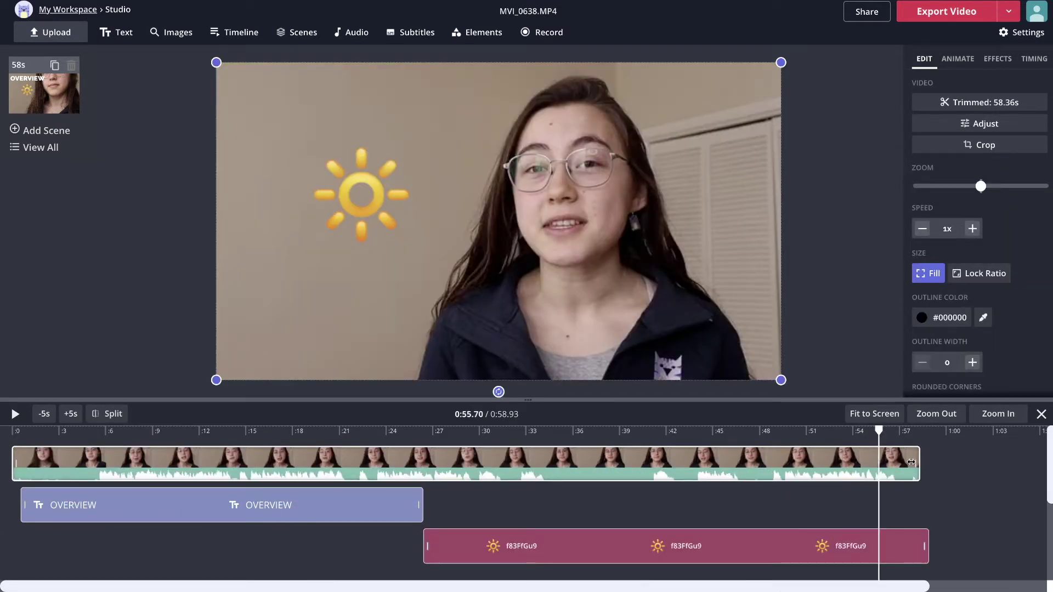
- Re-trim the video to about 43 seconds, start it near 0:25, and select the gap
{"action": "left_click_drag", "start_coordinate": [904, 464], "coordinate": [682, 462]}
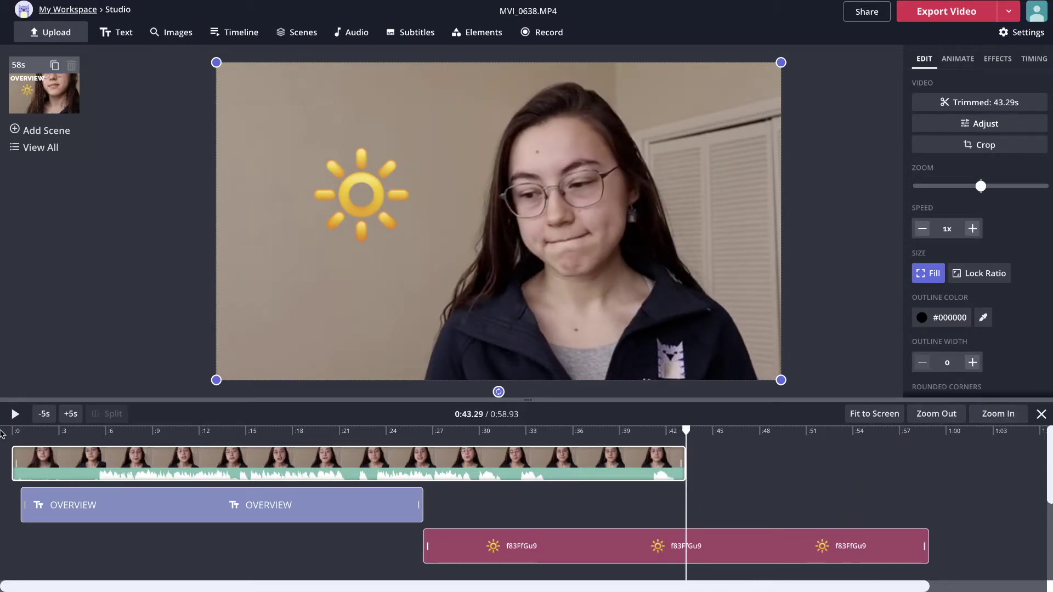
{"action": "left_click_drag", "start_coordinate": [11, 460], "coordinate": [348, 478]}
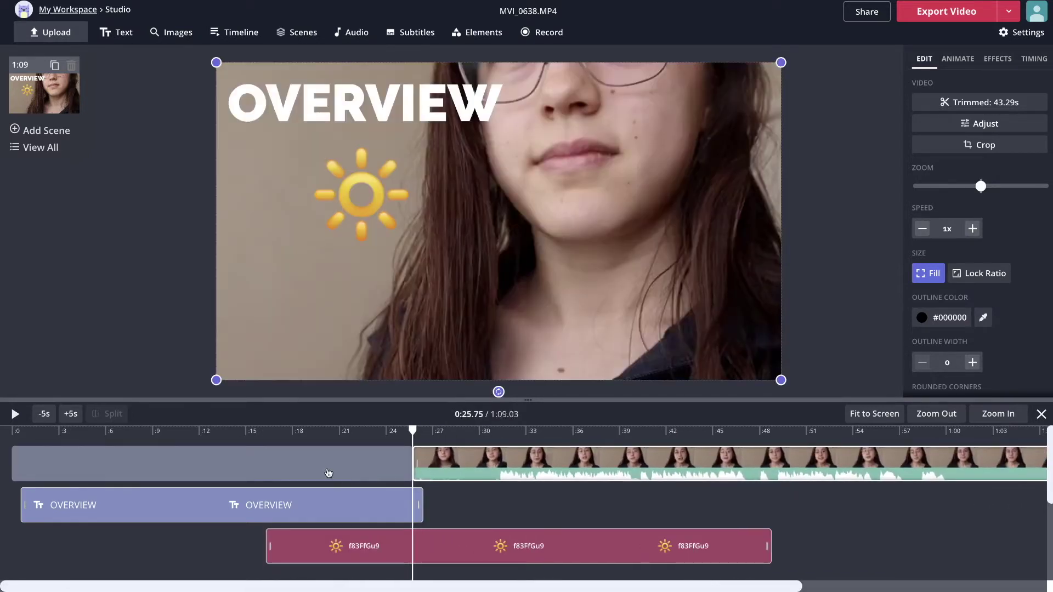
{"action": "left_click", "coordinate": [351, 470]}
- Delete the leading gap and cut the video at 5, 6 and 7 seconds
{"action": "key", "text": "Delete"}
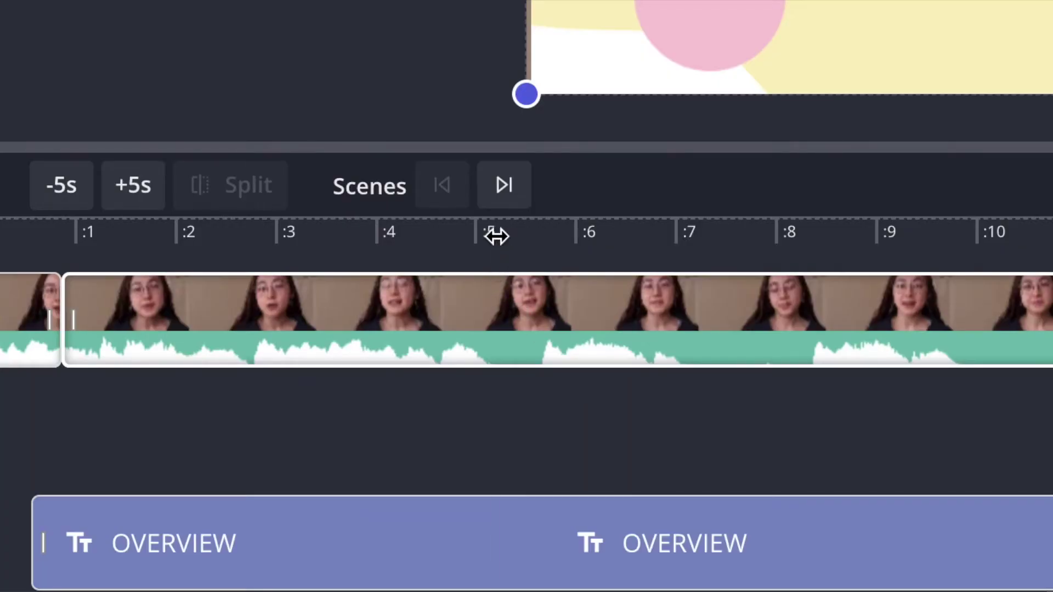
{"action": "left_click", "coordinate": [496, 233]}
{"action": "key", "text": "s"}
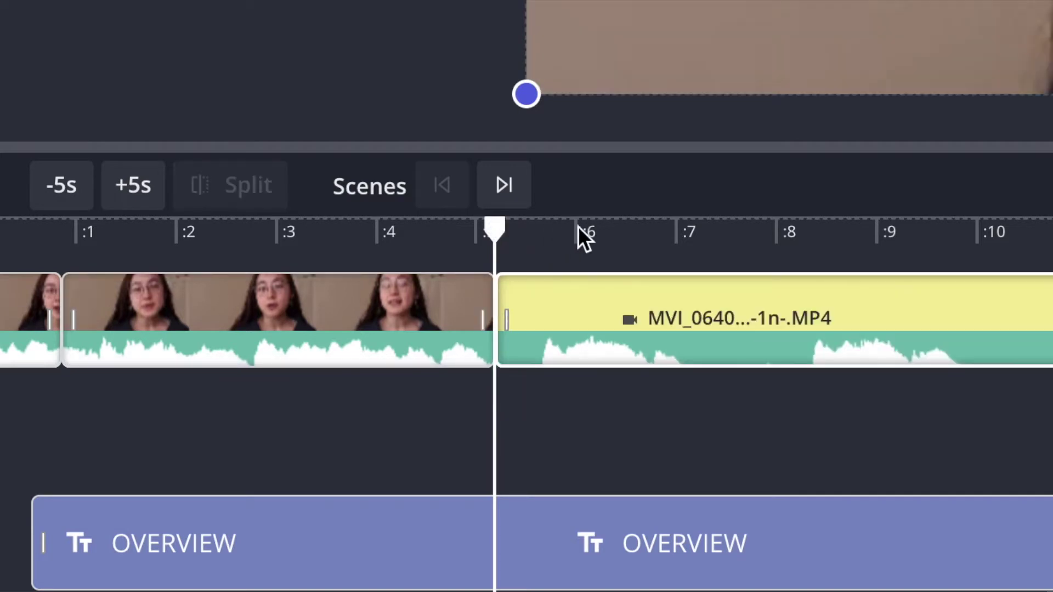
{"action": "left_click", "coordinate": [587, 229]}
{"action": "key", "text": "s"}
{"action": "left_click", "coordinate": [696, 230]}
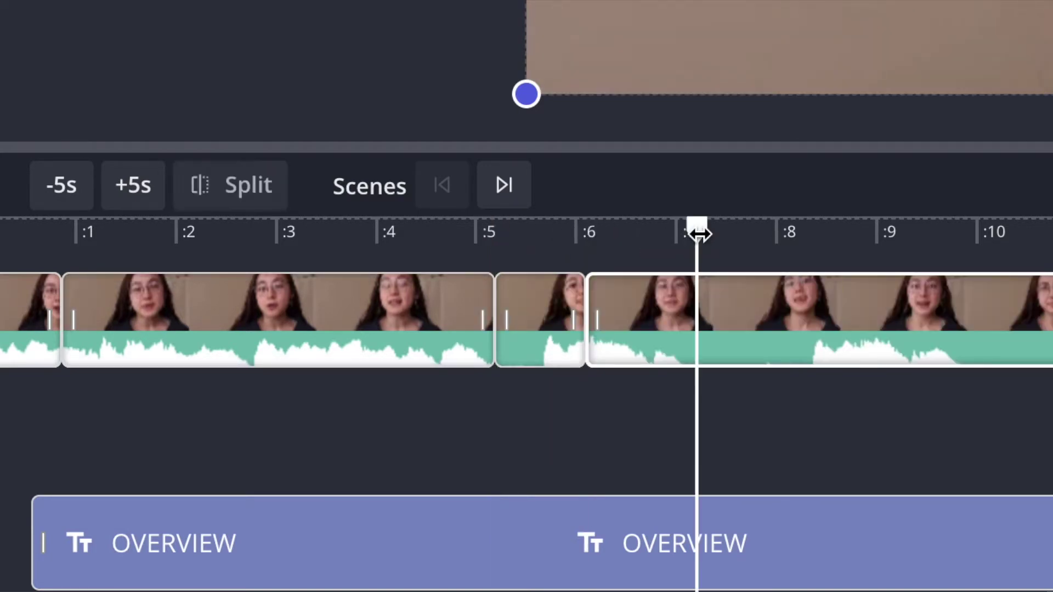
{"action": "key", "text": "s"}
- Cut the video just past 8 seconds and again at 0:24.35
{"action": "left_click", "coordinate": [785, 234]}
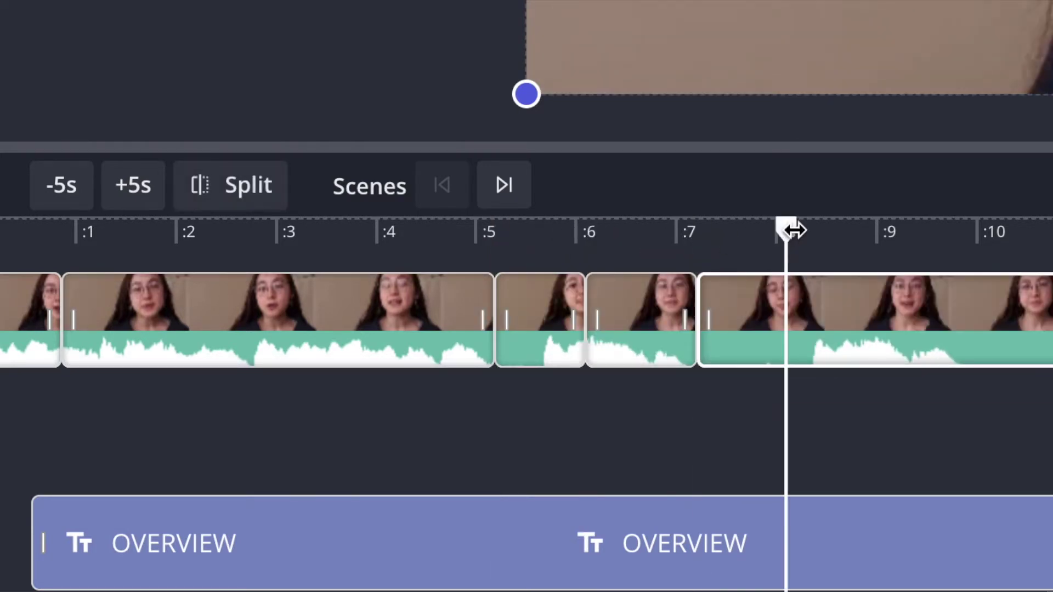
{"action": "left_click_drag", "start_coordinate": [788, 233], "coordinate": [806, 234]}
{"action": "key", "text": "s"}
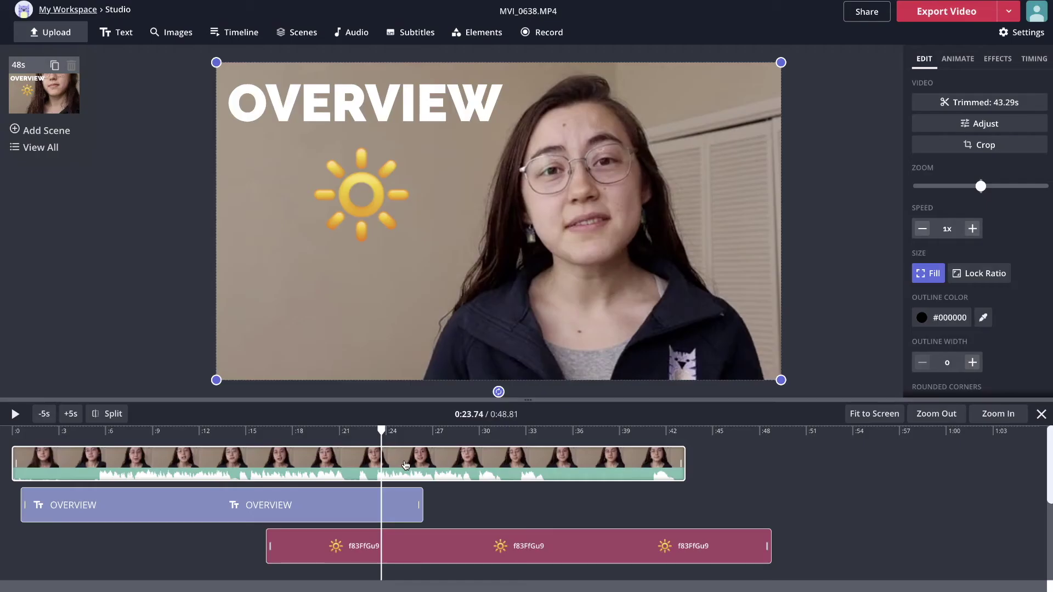
{"action": "left_click_drag", "start_coordinate": [381, 431], "coordinate": [392, 464]}
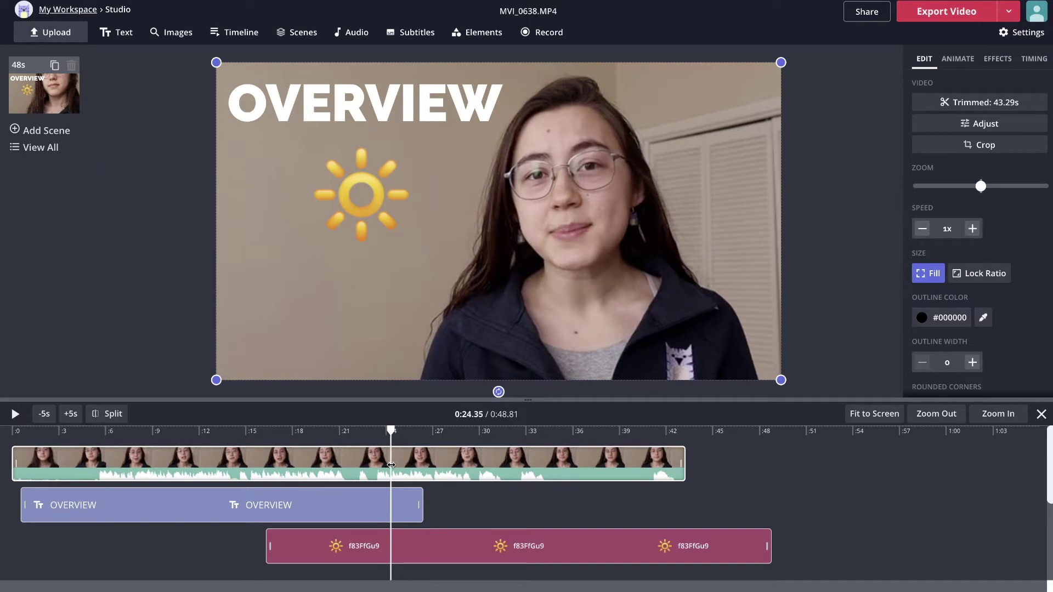
{"action": "key", "text": "s"}
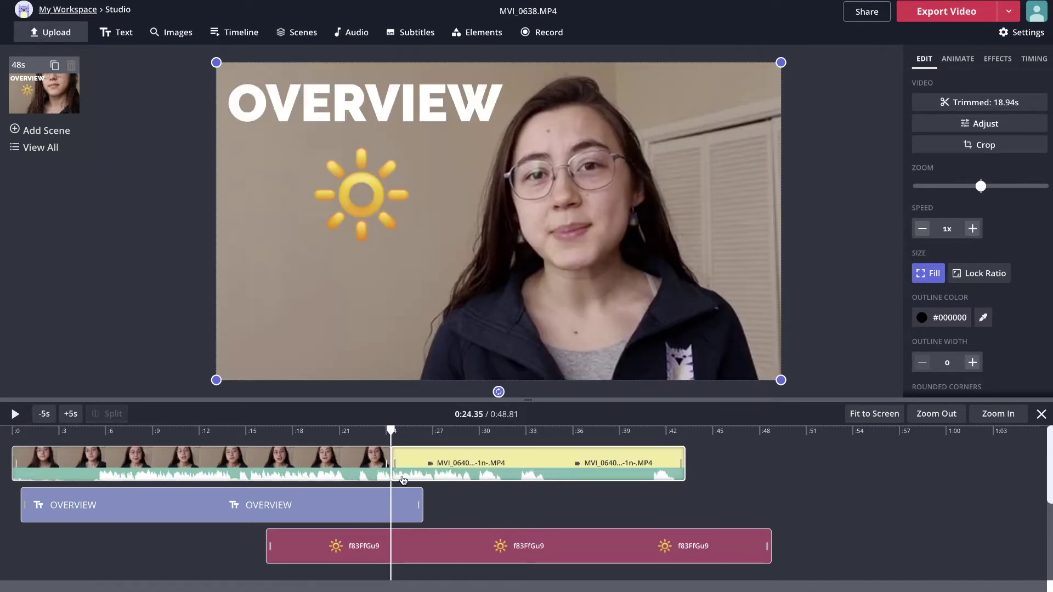
- Cut at 0:25.22, split the short piece again, and park the playhead at 0:21.81
{"action": "left_click", "coordinate": [425, 431]}
{"action": "key", "text": "s"}
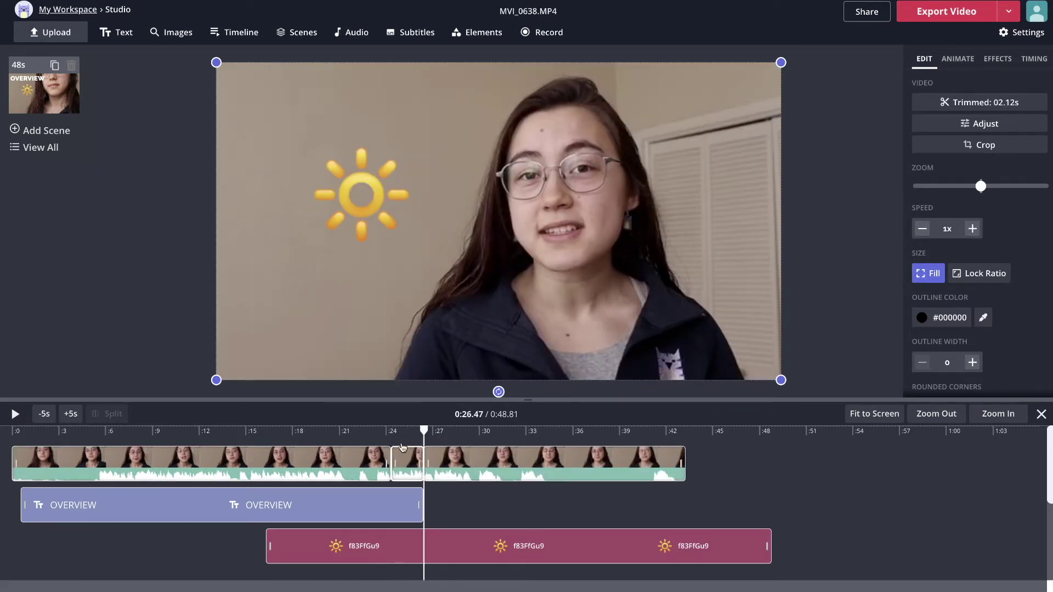
{"action": "left_click", "coordinate": [405, 431]}
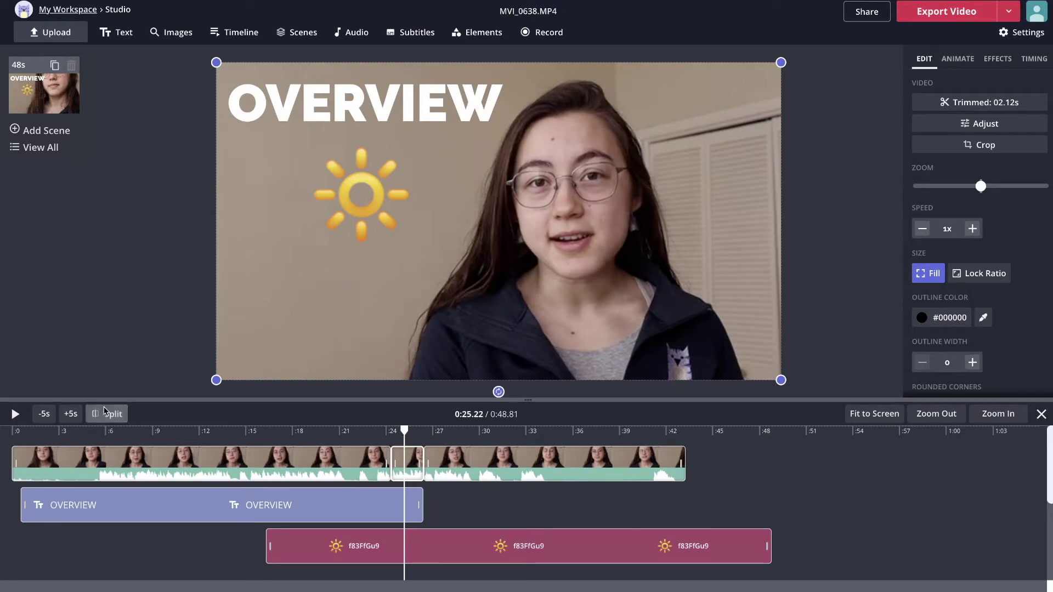
{"action": "left_click", "coordinate": [105, 413]}
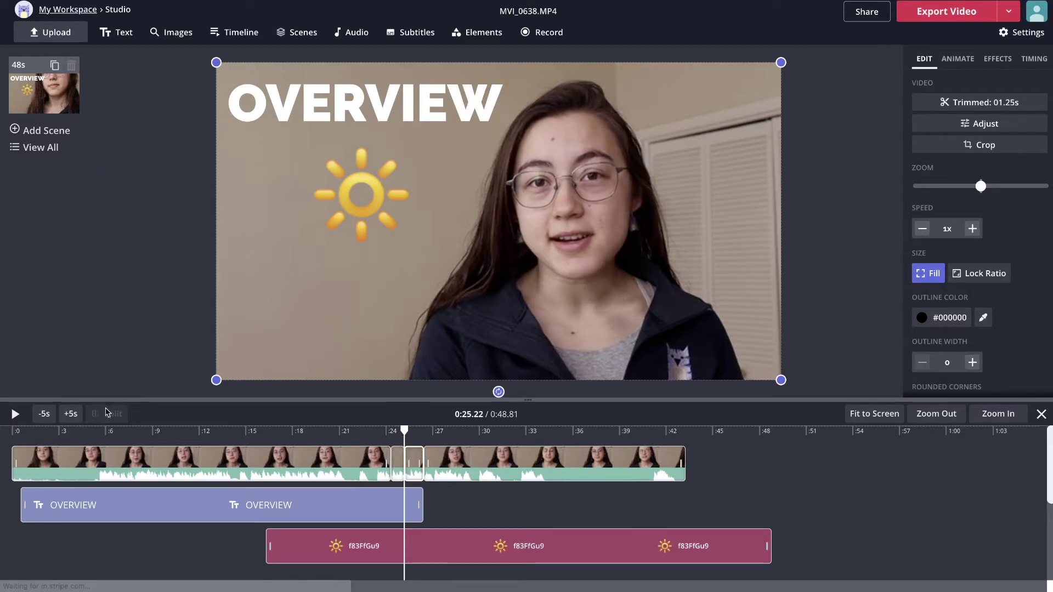
{"action": "left_click", "coordinate": [347, 432]}
{"action": "left_click", "coordinate": [351, 466]}
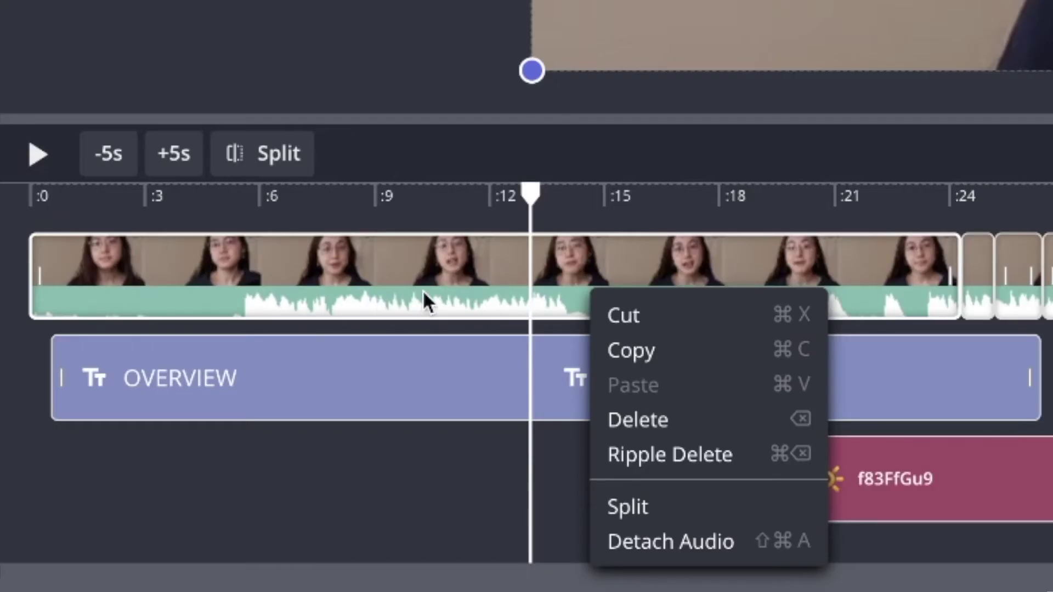
- Ripple Delete the long opening video piece, then undo once with Ctrl+Z
{"action": "left_click", "coordinate": [694, 453]}
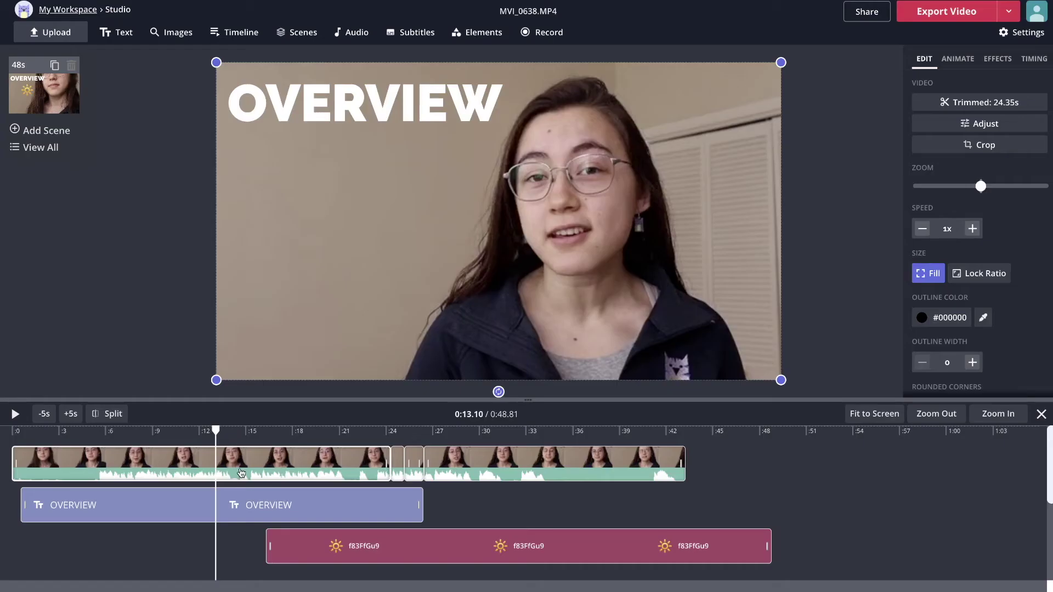
{"action": "right_click", "coordinate": [240, 472]}
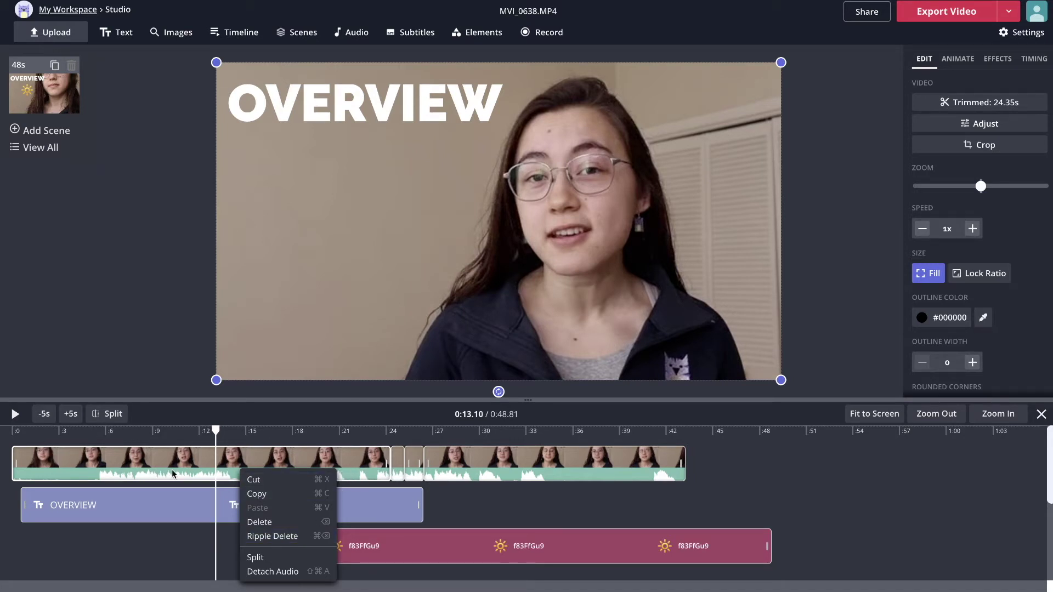
{"action": "left_click", "coordinate": [308, 535]}
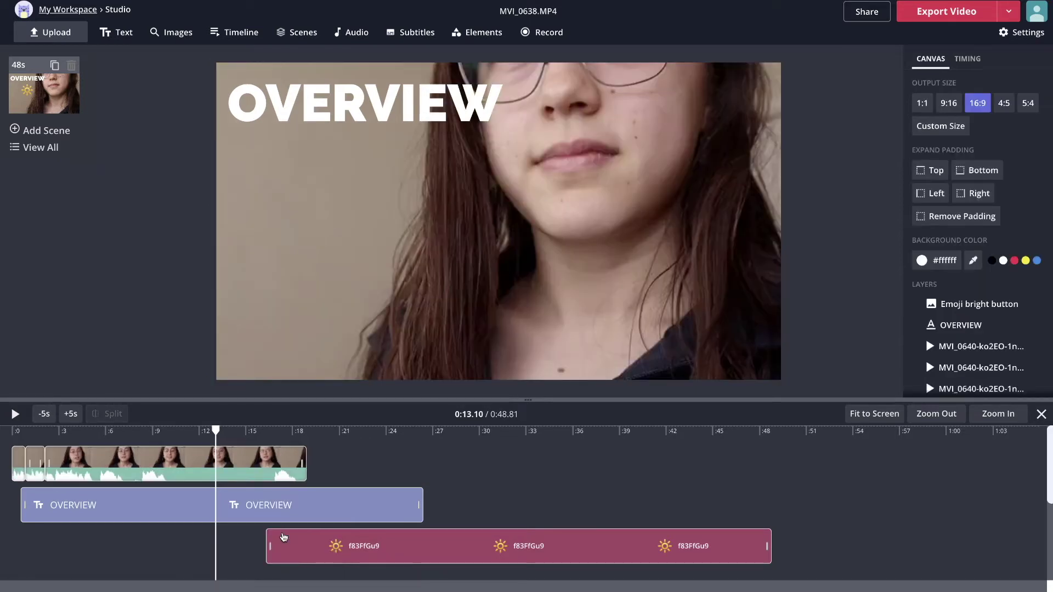
{"action": "key", "text": "ctrl+z"}
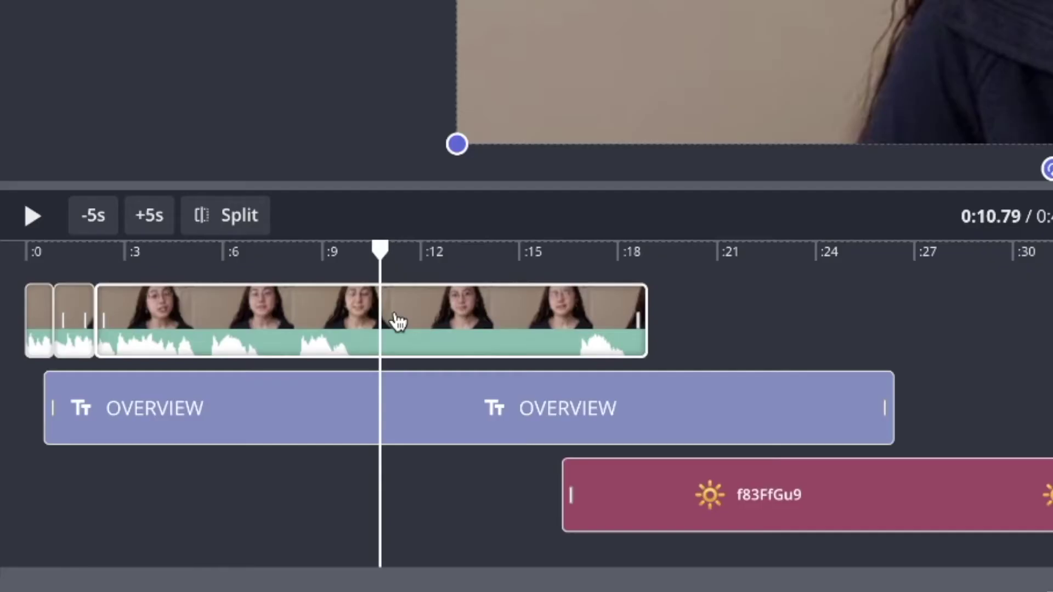
- Detach the clip's audio, move the video near 0:19 and the audio to 28.55 seconds
{"action": "right_click", "coordinate": [395, 316]}
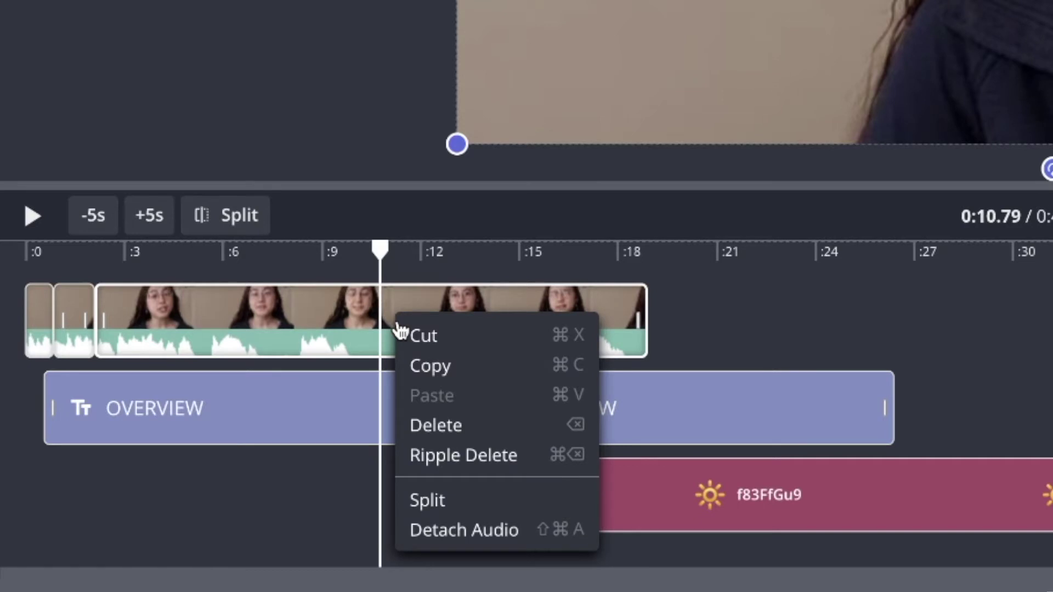
{"action": "left_click", "coordinate": [527, 532]}
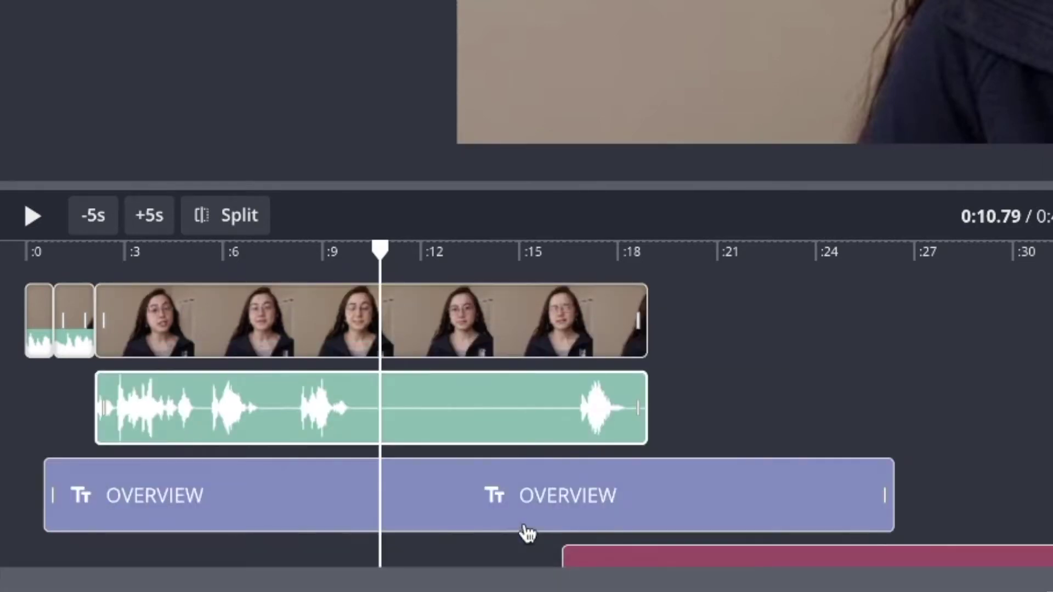
{"action": "left_click_drag", "start_coordinate": [536, 321], "coordinate": [1049, 322]}
{"action": "mouse_move", "coordinate": [518, 419]}
{"action": "left_mouse_down"}
{"action": "mouse_move", "coordinate": [1049, 441]}
{"action": "mouse_move", "coordinate": [497, 405]}
{"action": "left_mouse_up"}
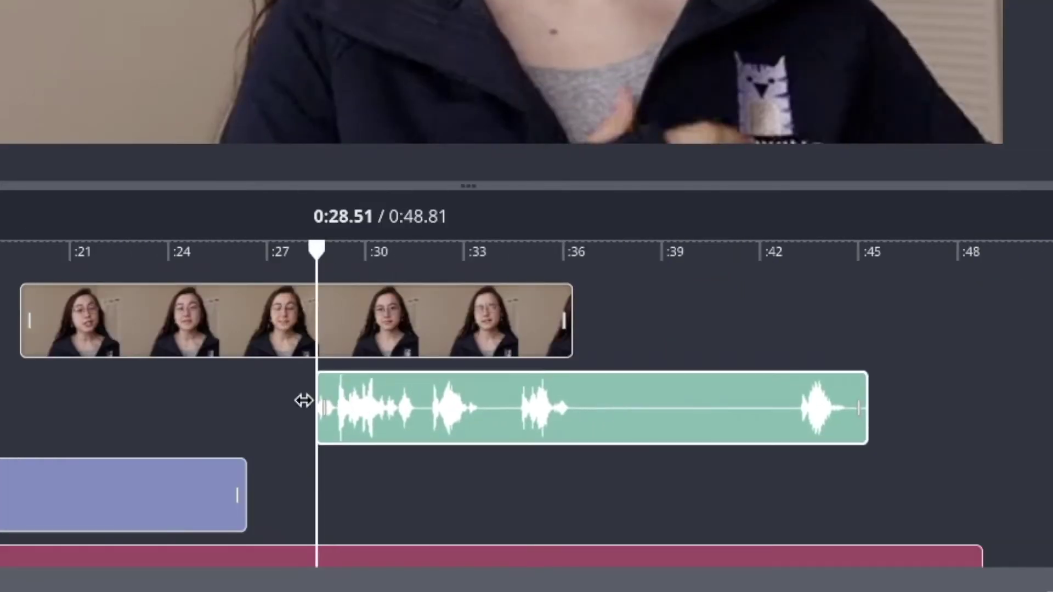
{"action": "left_click_drag", "start_coordinate": [320, 404], "coordinate": [334, 408]}
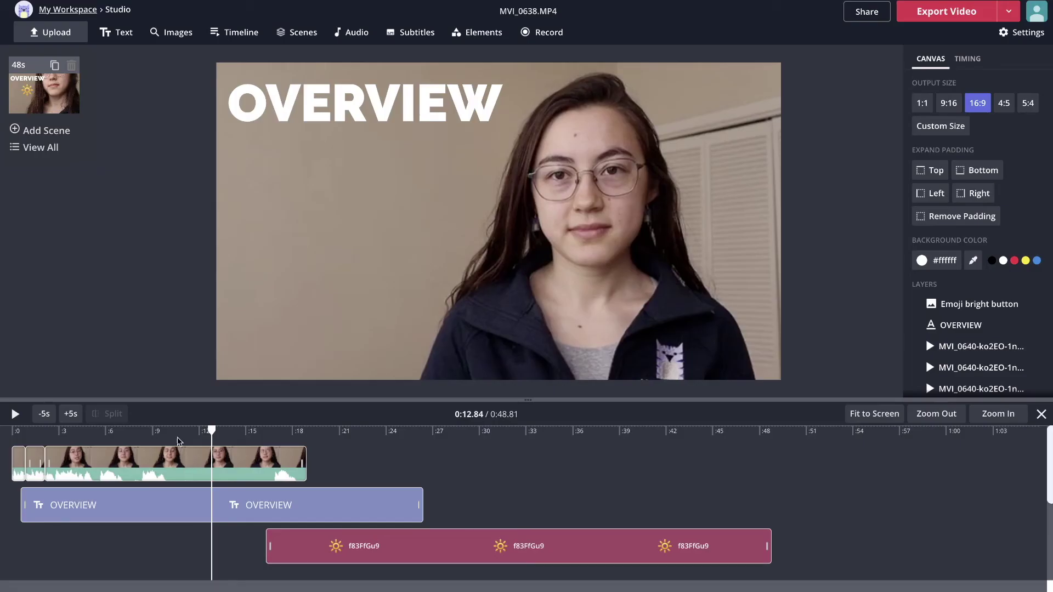
- Detach the audio of the video clip at 0:10.79 onto its own track
{"action": "left_click", "coordinate": [180, 430]}
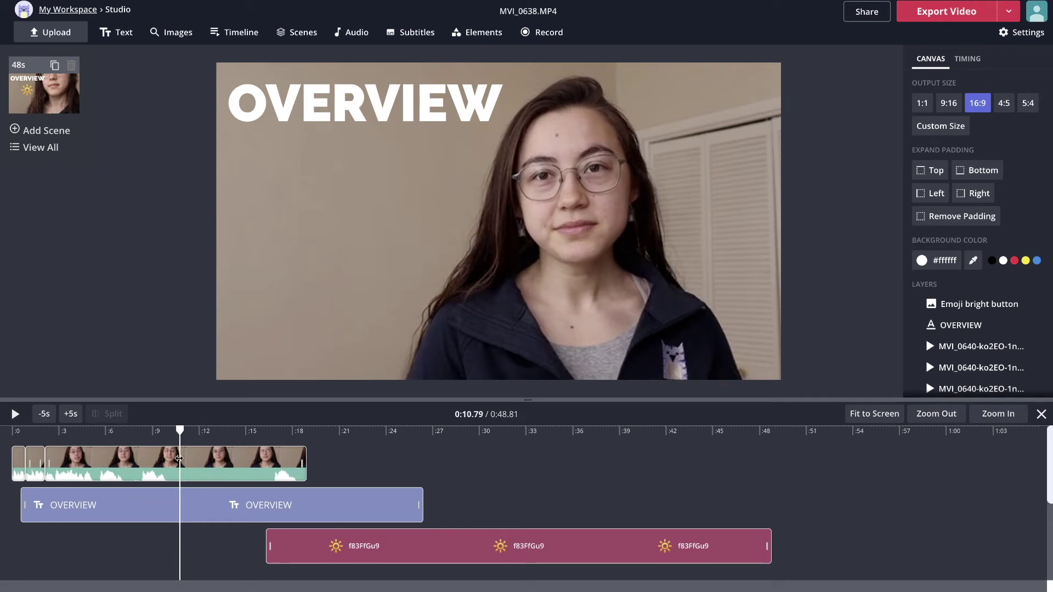
{"action": "left_click", "coordinate": [186, 465]}
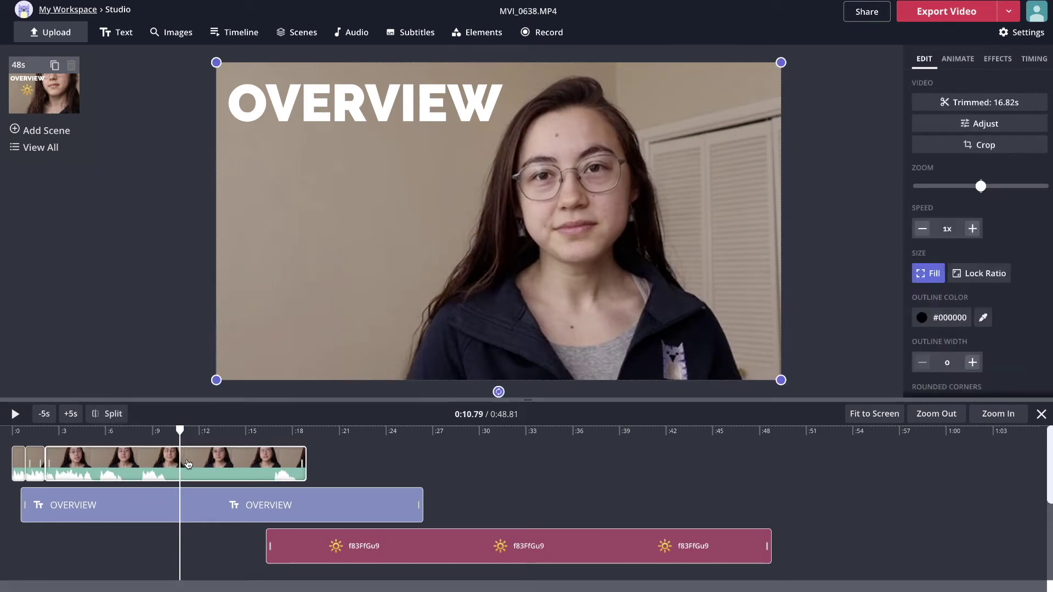
{"action": "right_click", "coordinate": [187, 465]}
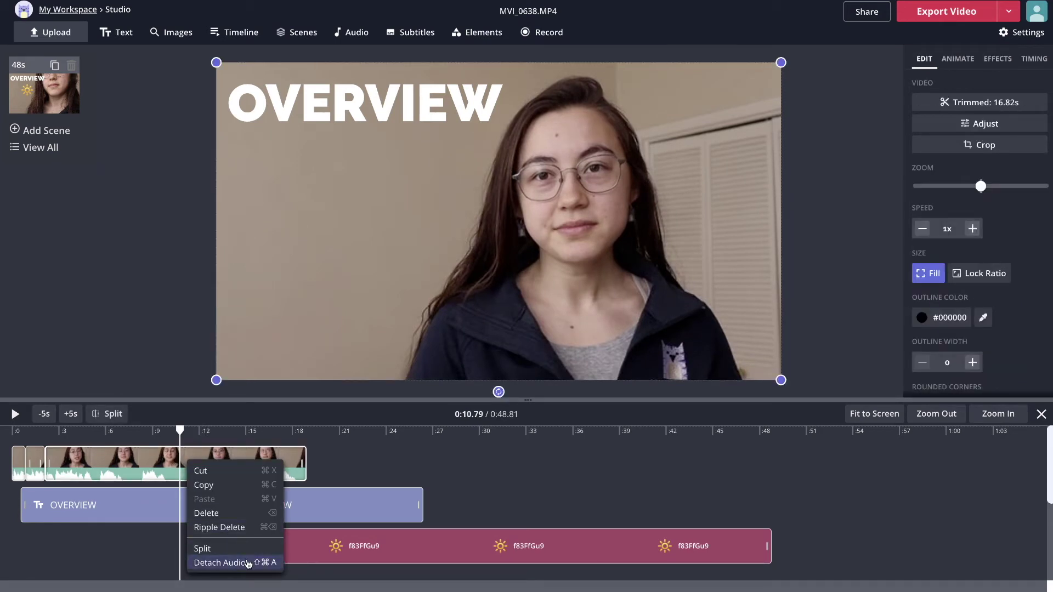
{"action": "left_click", "coordinate": [222, 563]}
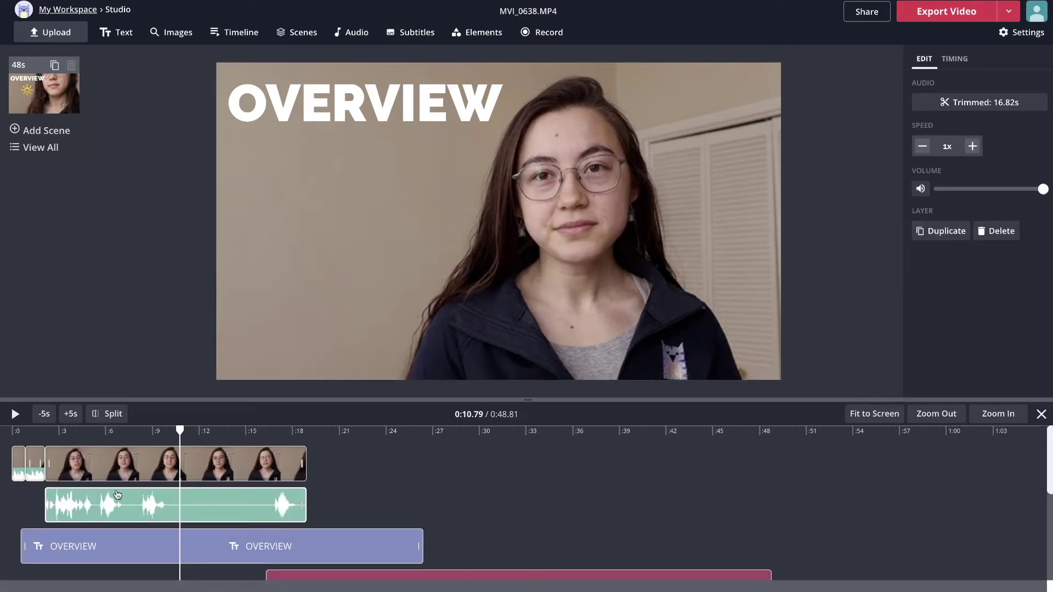
{"action": "left_click", "coordinate": [153, 433]}
- Shift the talking-head video to start near 0:18 and move its separate audio later
{"action": "left_click", "coordinate": [297, 431]}
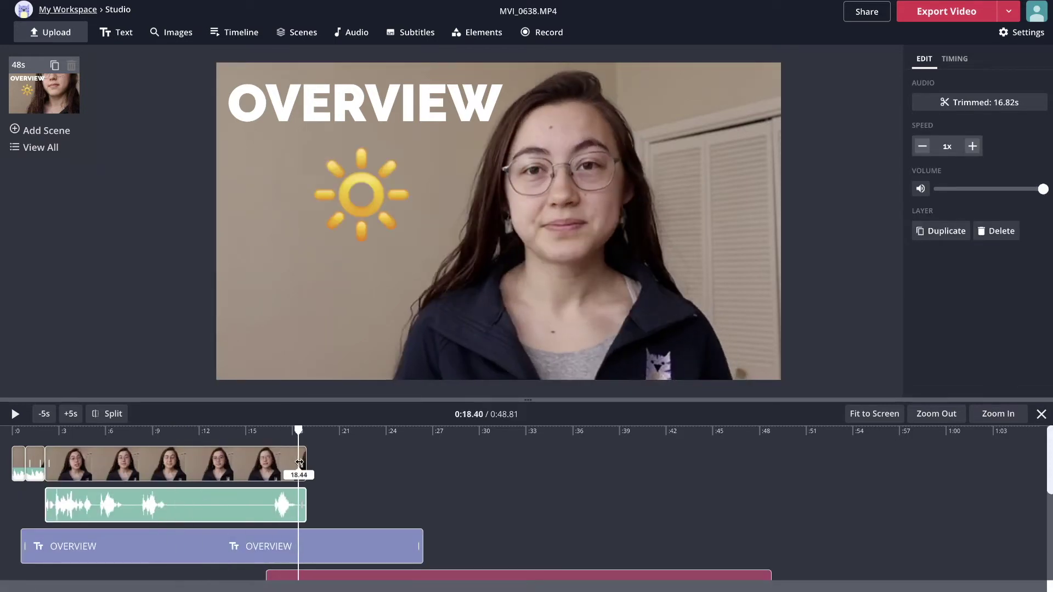
{"action": "left_click_drag", "start_coordinate": [264, 465], "coordinate": [535, 465]}
{"action": "mouse_move", "coordinate": [240, 508]}
{"action": "left_mouse_down"}
{"action": "mouse_move", "coordinate": [778, 505]}
{"action": "mouse_move", "coordinate": [754, 516]}
{"action": "mouse_move", "coordinate": [464, 505]}
{"action": "left_mouse_up"}
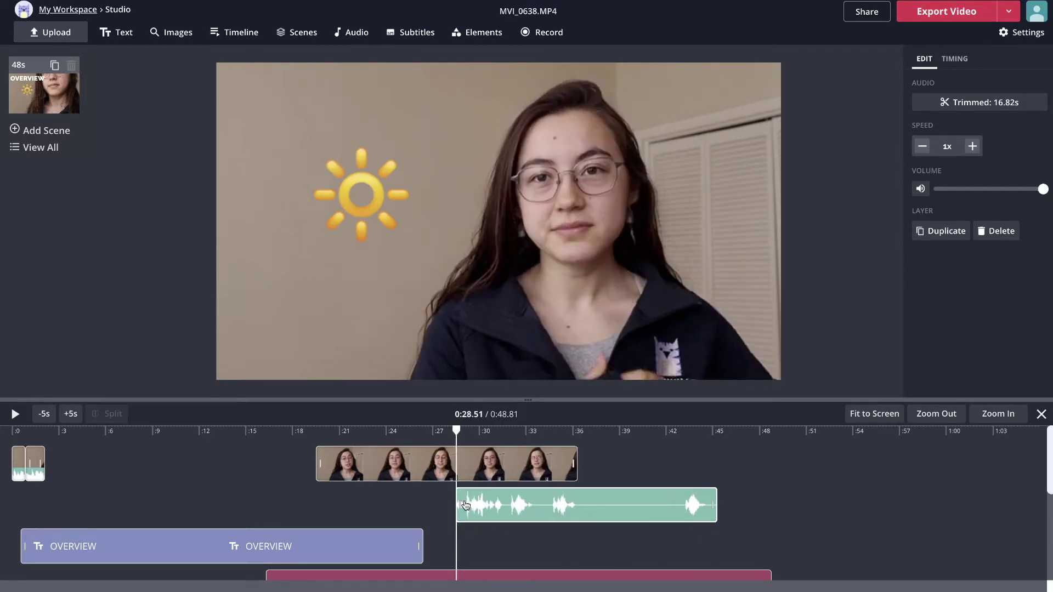
- Turn down the separate audio clip's volume and mute it completely
{"action": "left_click", "coordinate": [493, 507]}
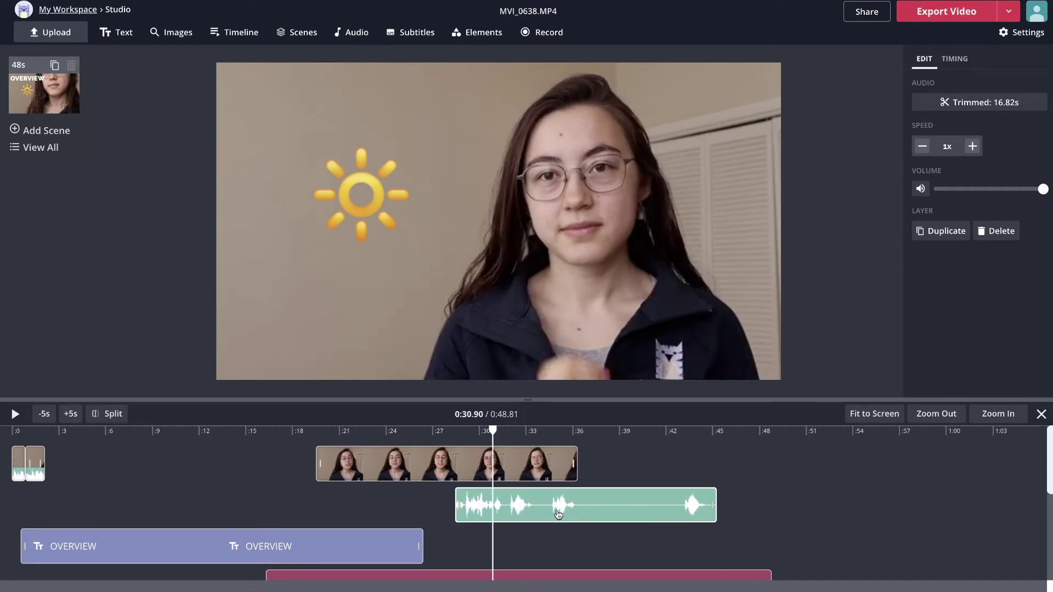
{"action": "left_click_drag", "start_coordinate": [1038, 189], "coordinate": [1002, 189]}
{"action": "left_click", "coordinate": [922, 190]}
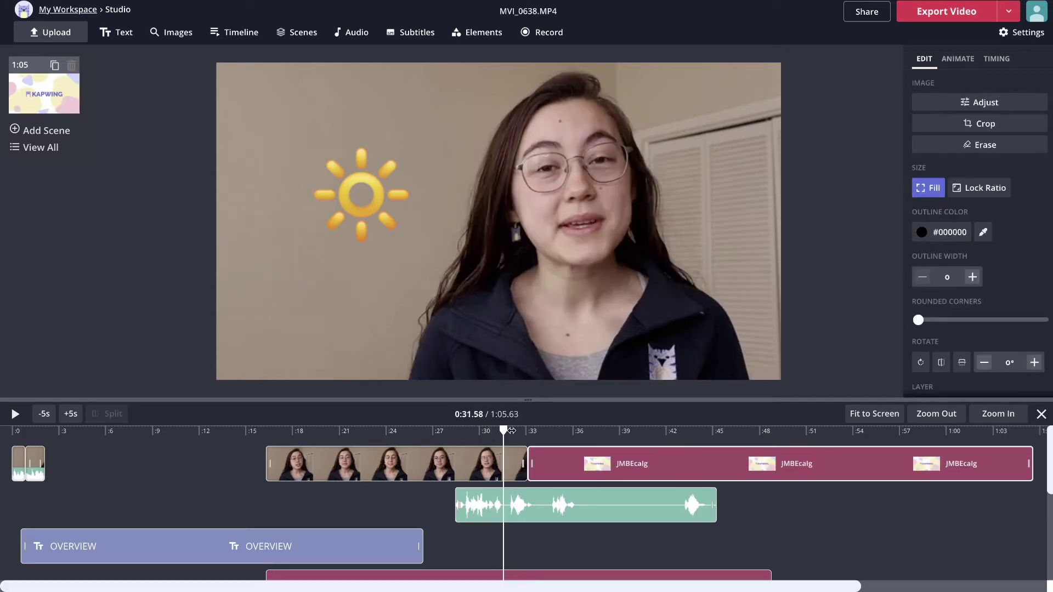
{"action": "left_click", "coordinate": [566, 430]}
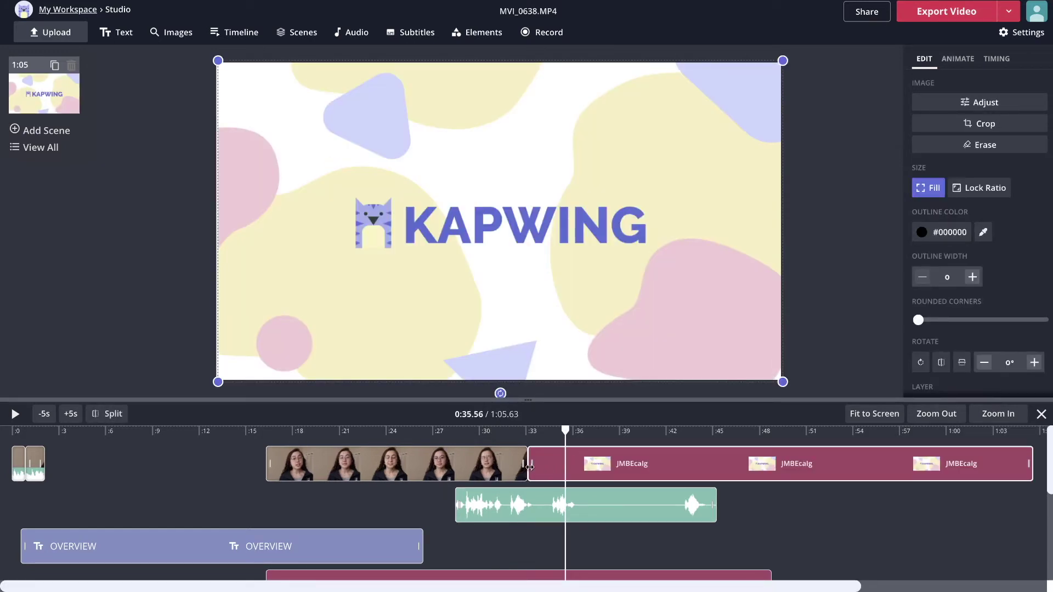
- Play back from just before the video ends into the Kapwing logo image
{"action": "left_click", "coordinate": [500, 431]}
{"action": "key", "text": "space"}
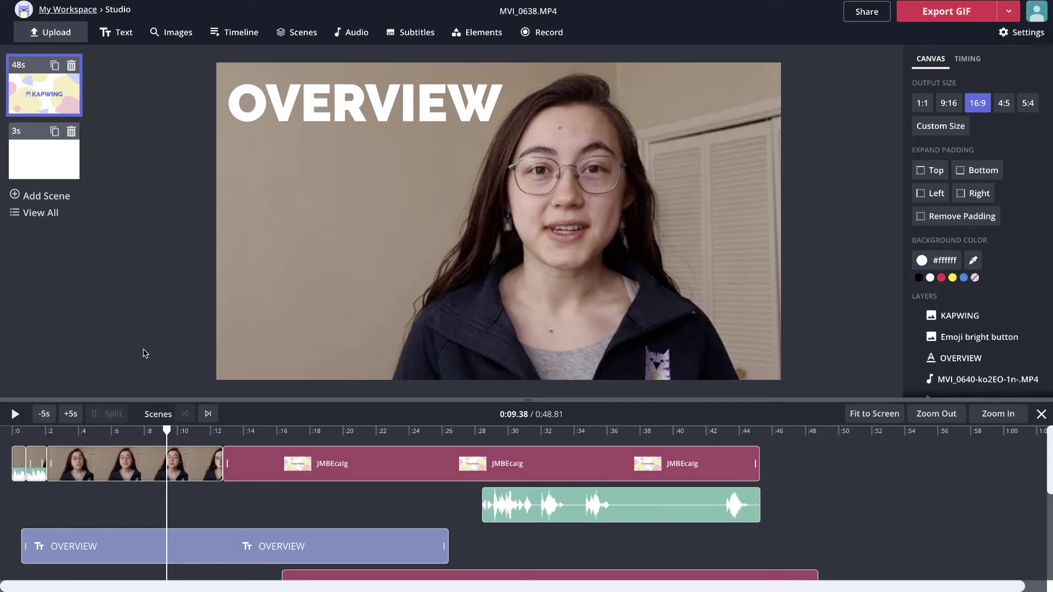
- Zoom the talking-head clip out slightly and preview its first three seconds
{"action": "left_click", "coordinate": [170, 461]}
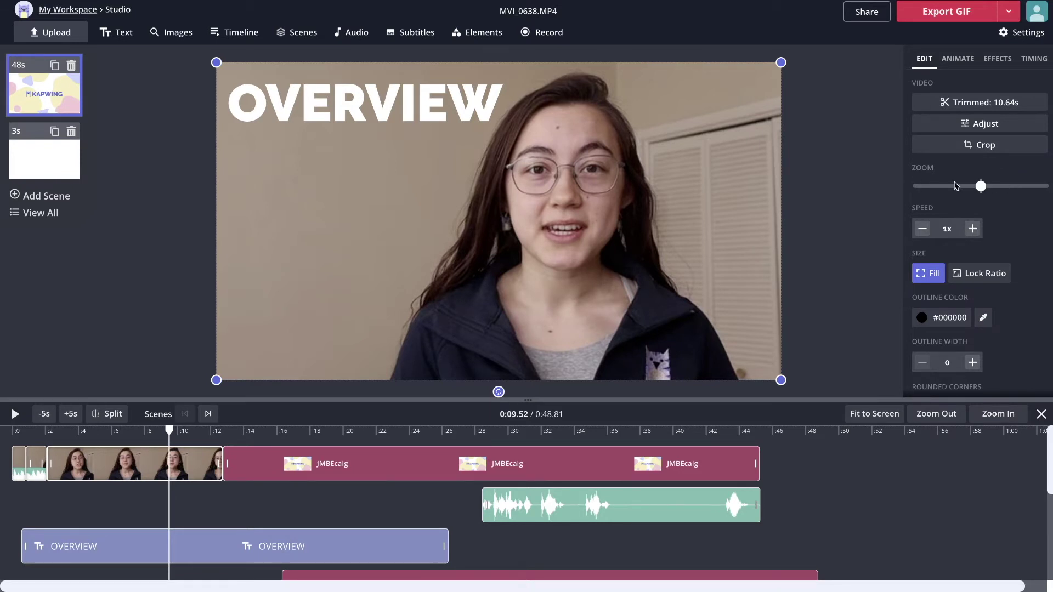
{"action": "left_click_drag", "start_coordinate": [981, 186], "coordinate": [957, 187]}
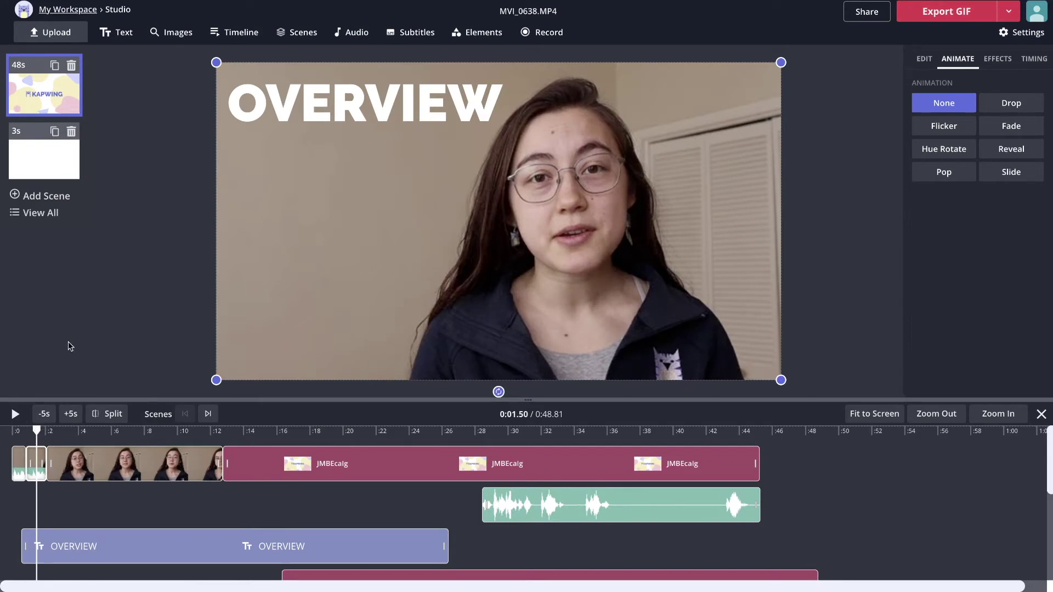
{"action": "key", "text": "space"}
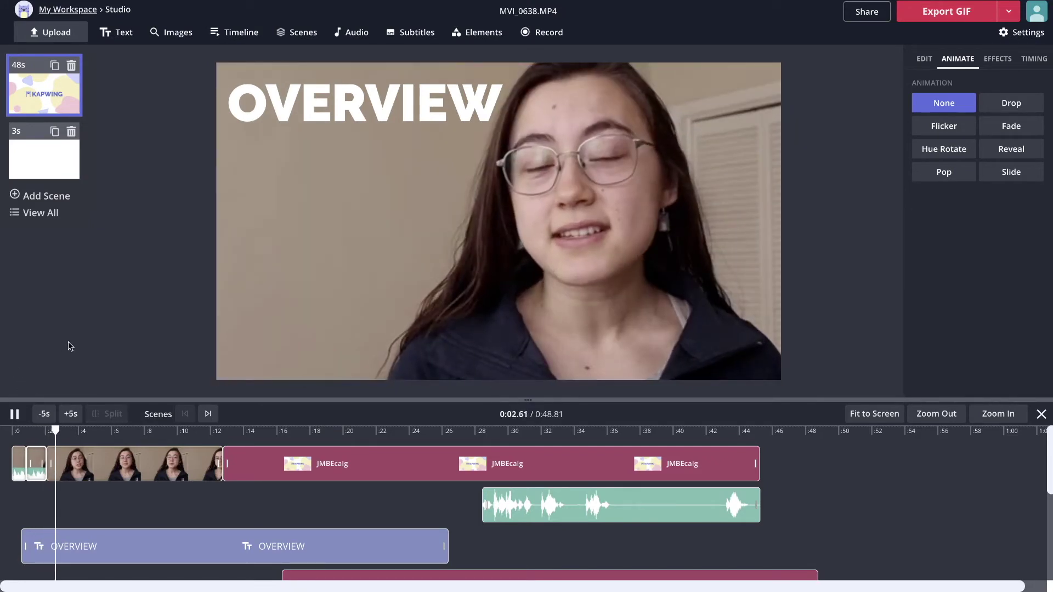
{"action": "key", "text": "space"}
{"action": "mouse_move", "coordinate": [37, 431]}
{"action": "left_mouse_down"}
{"action": "mouse_move", "coordinate": [56, 432]}
{"action": "mouse_move", "coordinate": [39, 432]}
{"action": "left_mouse_up"}
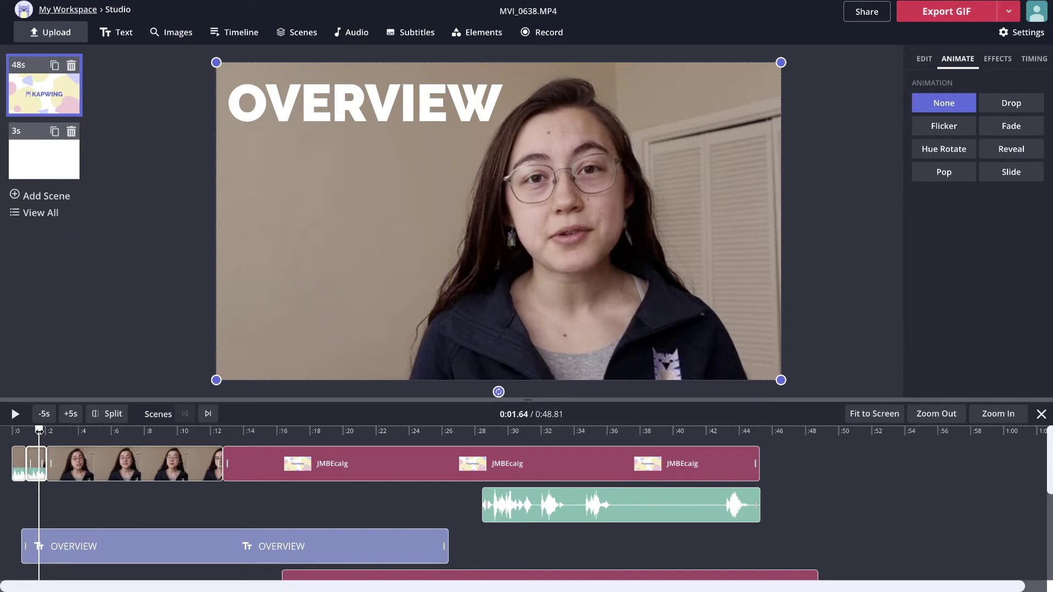
- Shrink the clip further so a white border shows around it in the canvas
{"action": "left_click", "coordinate": [104, 463]}
{"action": "left_click_drag", "start_coordinate": [981, 187], "coordinate": [918, 188]}
{"action": "left_click", "coordinate": [403, 371]}
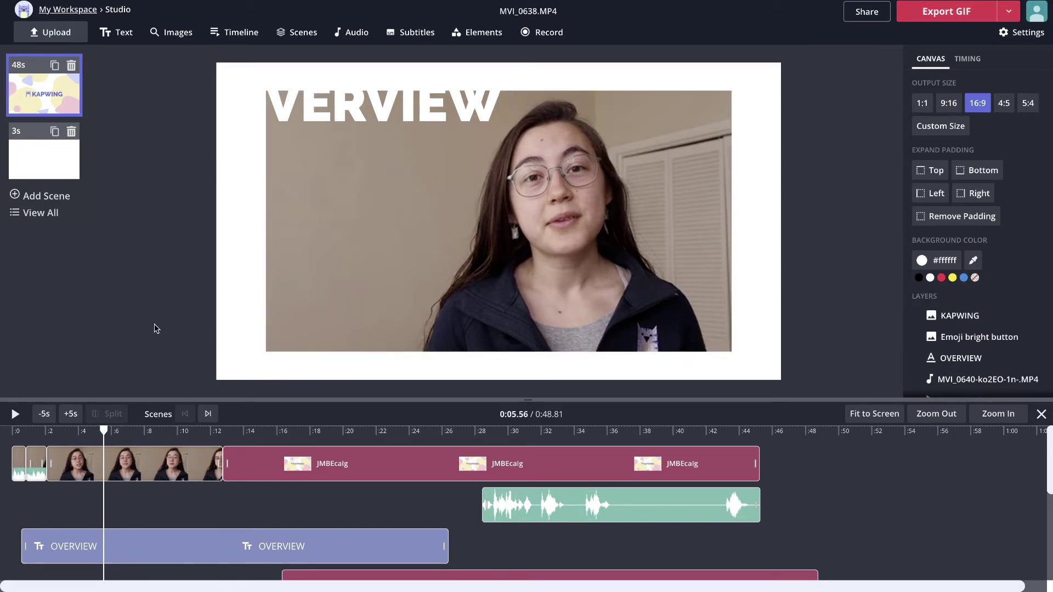
{"action": "left_click", "coordinate": [151, 431]}
- Place the playhead near seven seconds and select the talking-head clip
{"action": "left_click", "coordinate": [142, 431]}
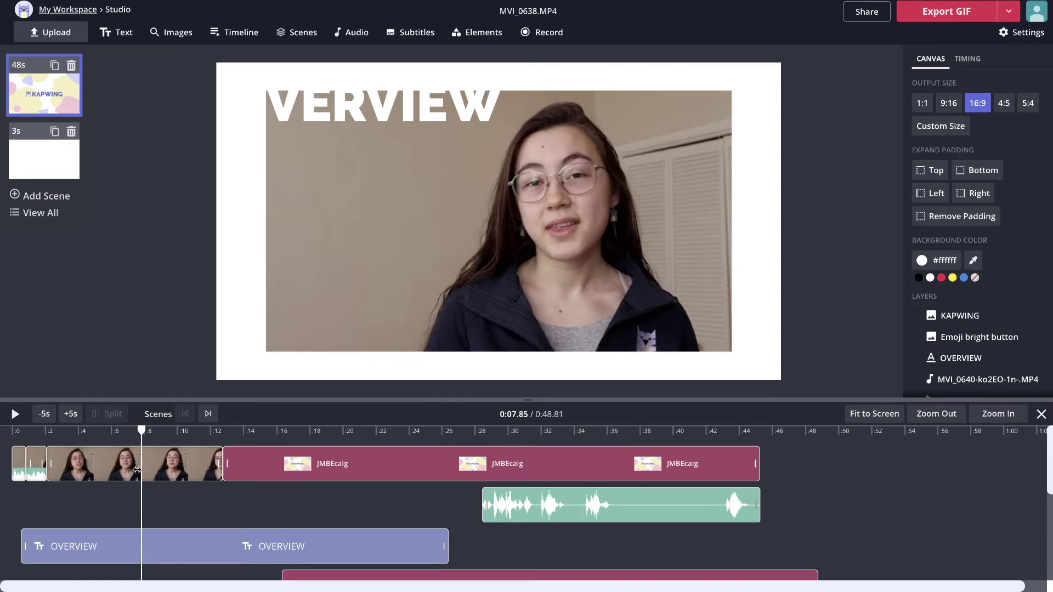
{"action": "left_click", "coordinate": [134, 431]}
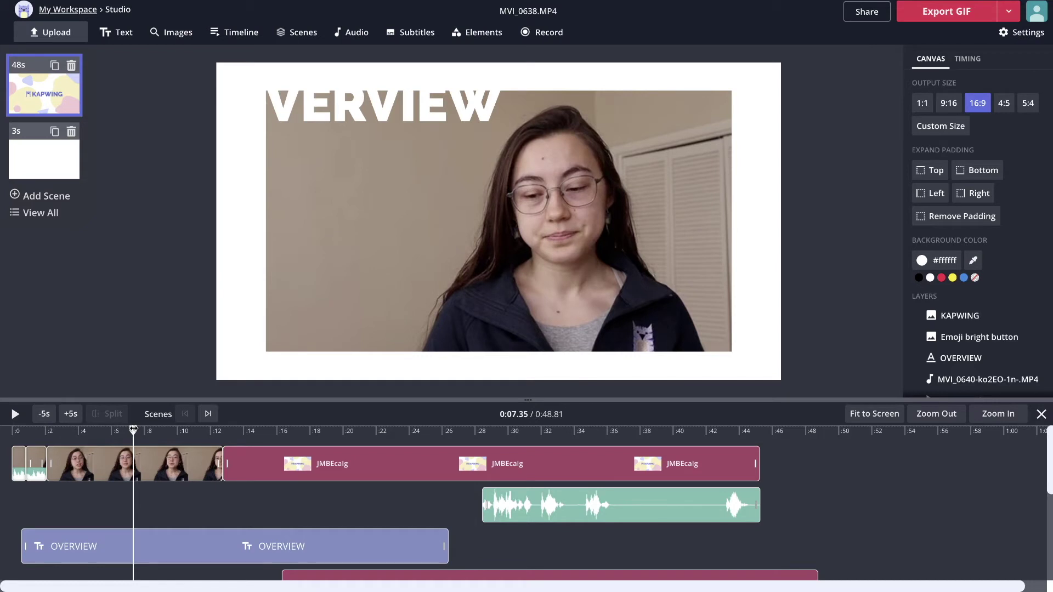
{"action": "left_click", "coordinate": [140, 461]}
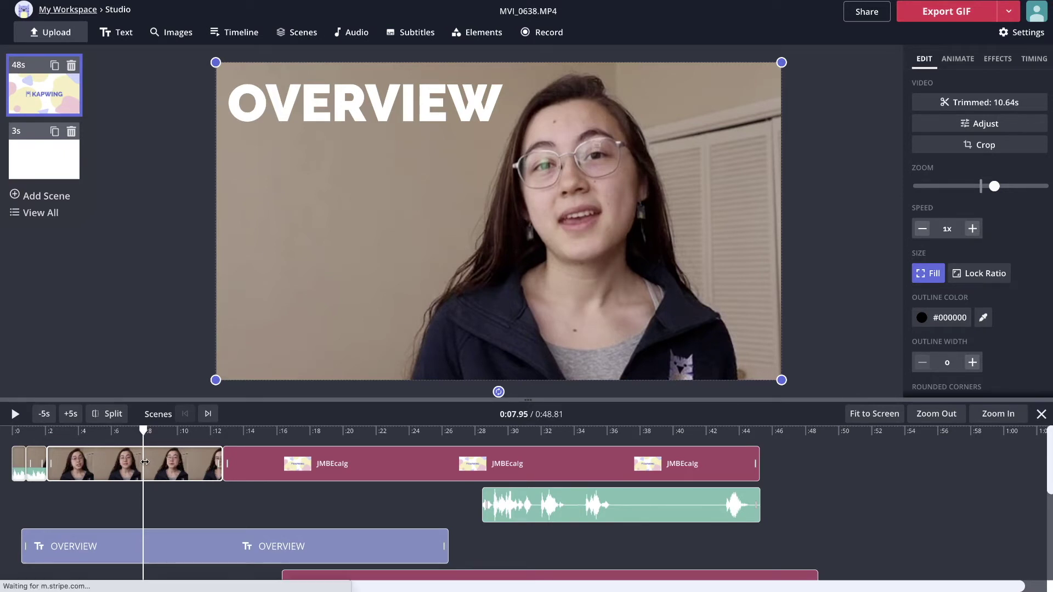
- Split the clip at about 0:07.9 and 0:09.0 and select the 1.07s piece
{"action": "key", "text": "s"}
{"action": "left_click", "coordinate": [162, 434]}
{"action": "left_click", "coordinate": [160, 465]}
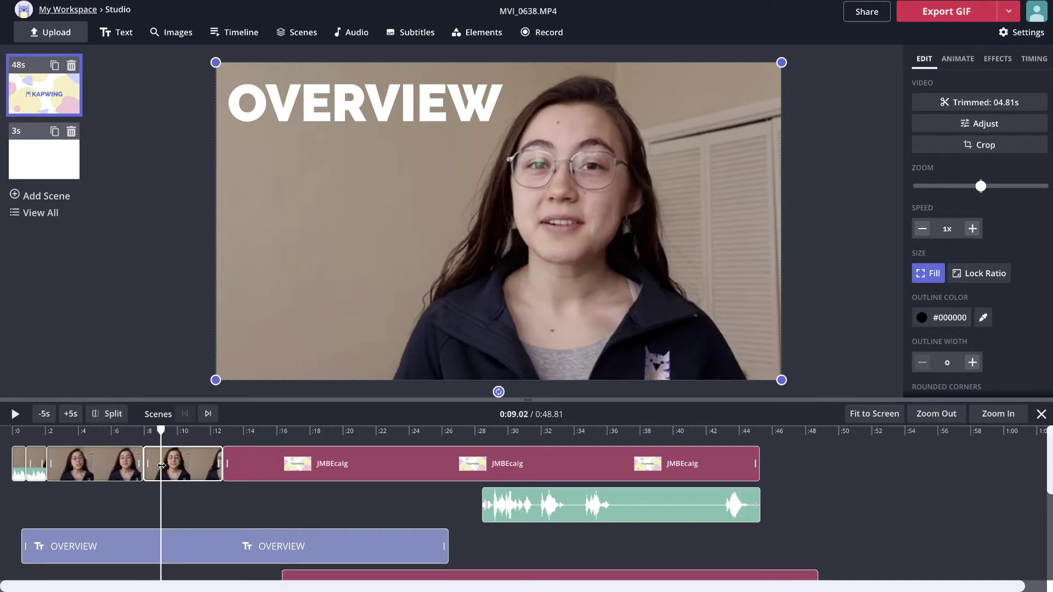
{"action": "key", "text": "s"}
{"action": "left_click", "coordinate": [153, 455]}
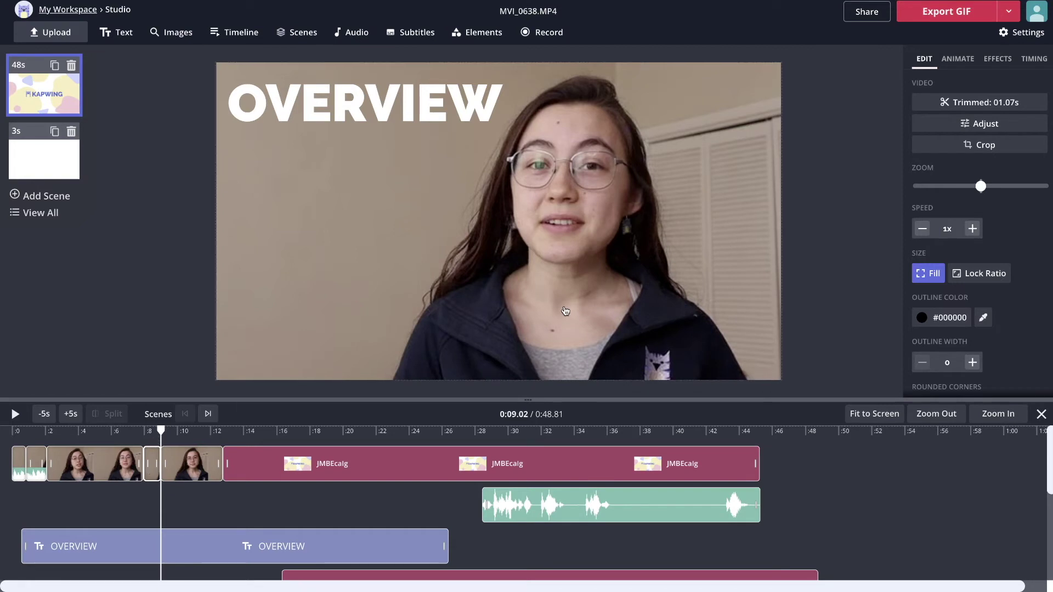
- Zoom in on the short piece using the Zoom slider and play it back
{"action": "left_click", "coordinate": [565, 311]}
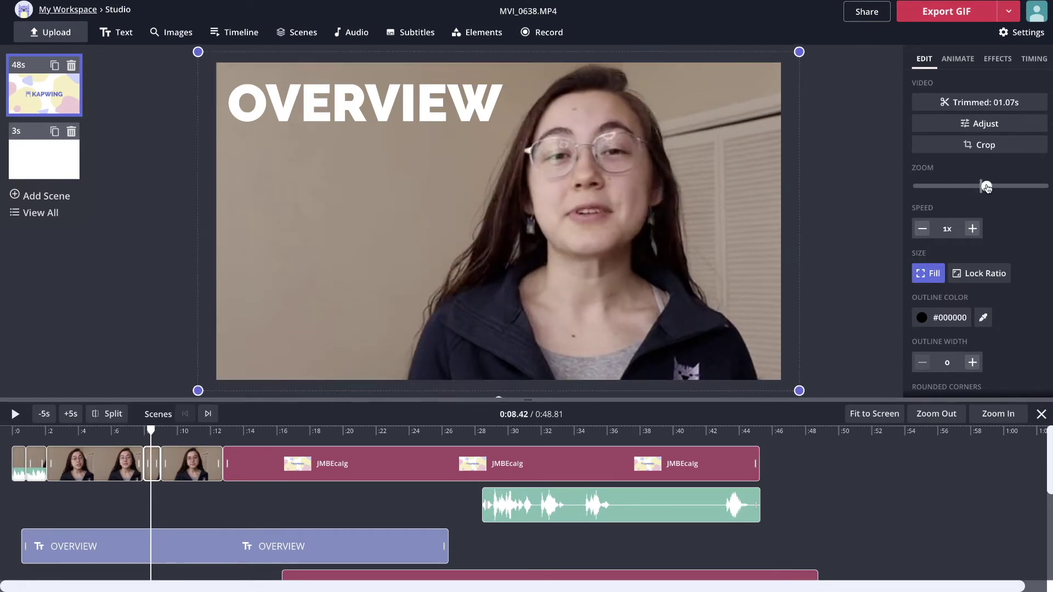
{"action": "left_click_drag", "start_coordinate": [981, 187], "coordinate": [1013, 187]}
{"action": "key", "text": "space"}
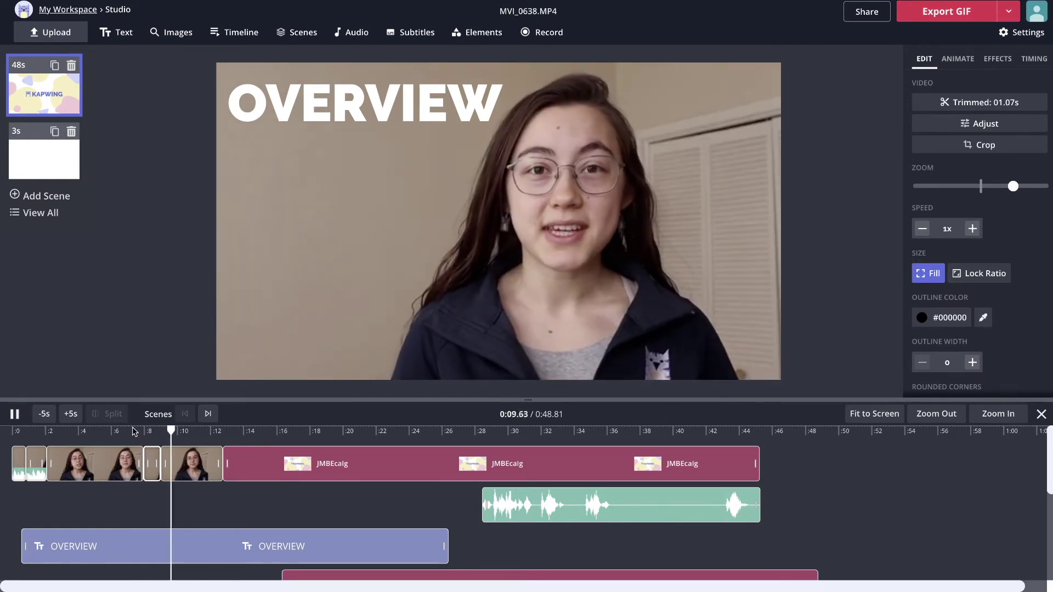
{"action": "key", "text": "space"}
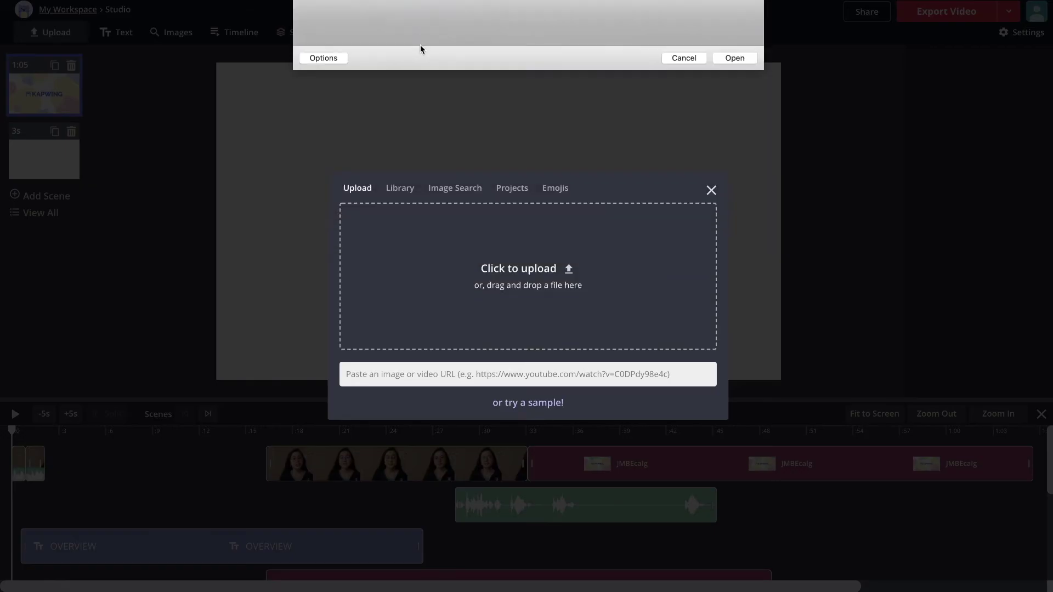
- Confirm the background music upload and select its track in the three-second scene
{"action": "key", "text": "Return"}
{"action": "scroll", "coordinate": [248, 493], "scroll_direction": "down", "scroll_amount": 5}
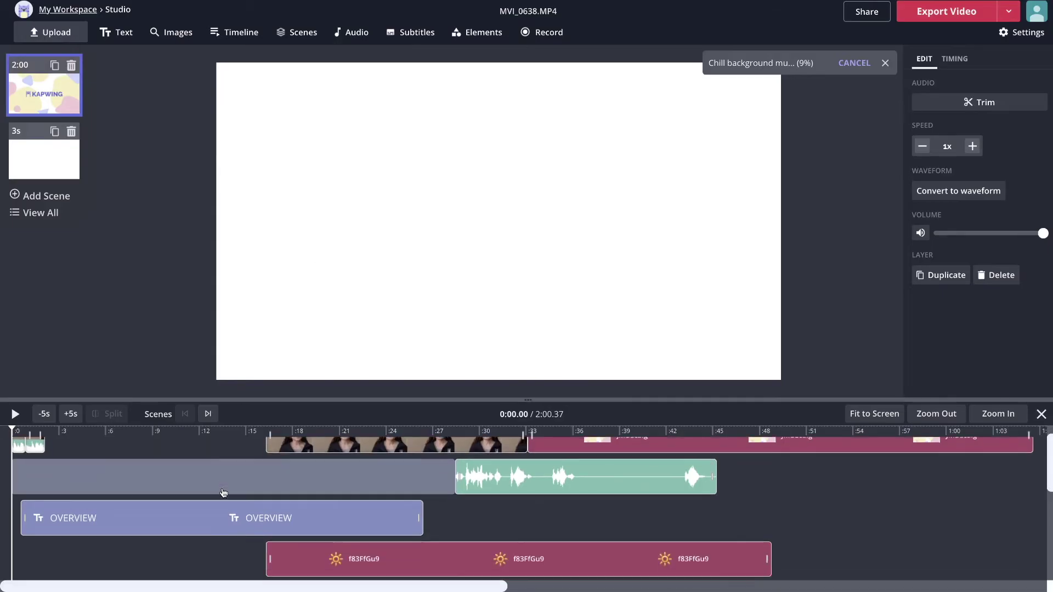
{"action": "scroll", "coordinate": [312, 527], "scroll_direction": "right", "scroll_amount": 2}
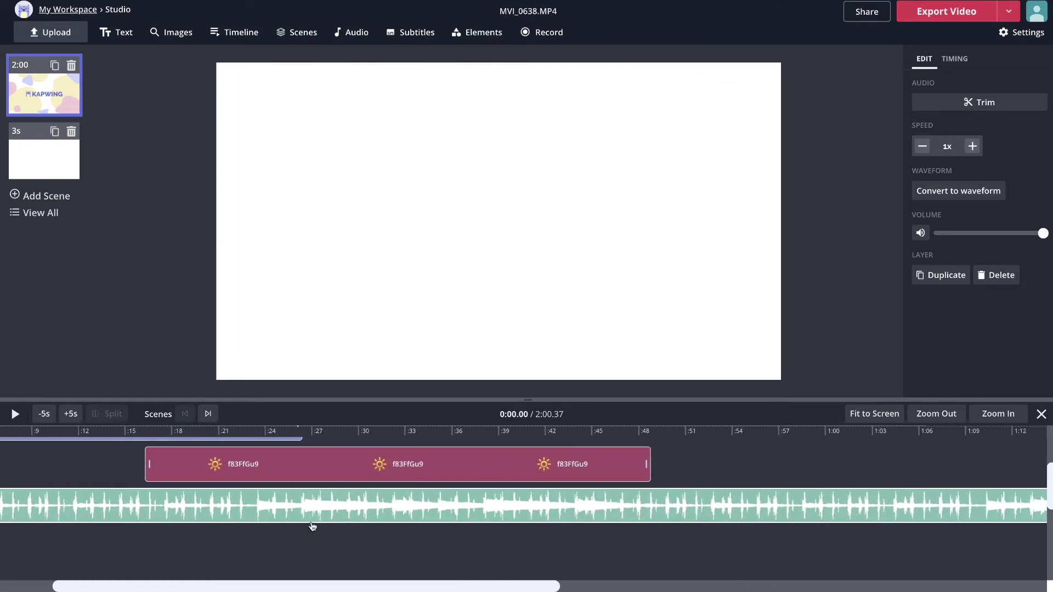
{"action": "scroll", "coordinate": [308, 523], "scroll_direction": "right", "scroll_amount": 3}
{"action": "scroll", "coordinate": [305, 520], "scroll_direction": "right", "scroll_amount": 5}
{"action": "scroll", "coordinate": [298, 518], "scroll_direction": "right", "scroll_amount": 3}
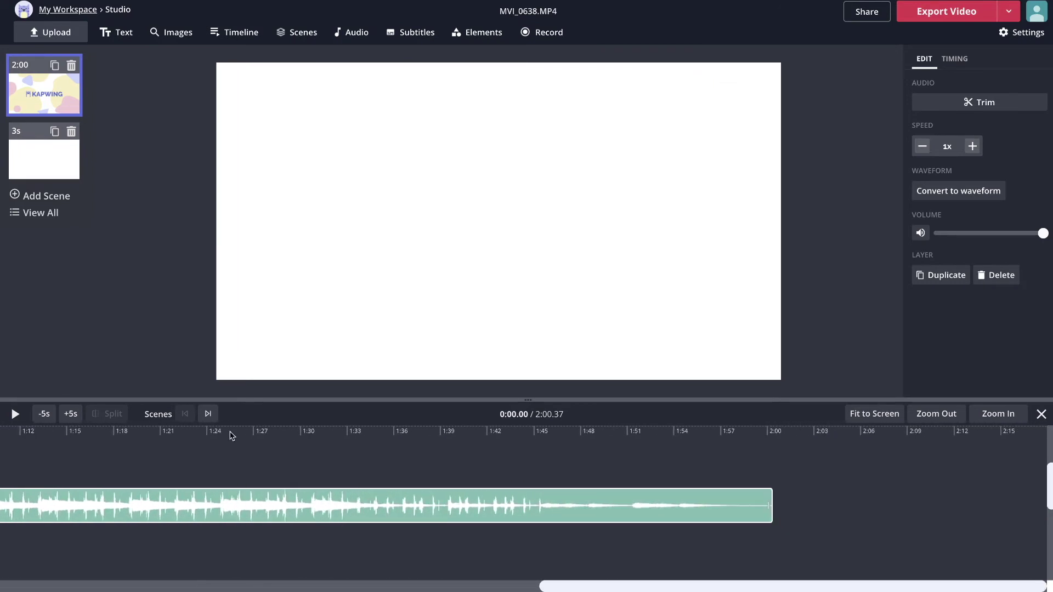
{"action": "scroll", "coordinate": [327, 516], "scroll_direction": "left", "scroll_amount": 3}
{"action": "scroll", "coordinate": [326, 516], "scroll_direction": "left", "scroll_amount": 10}
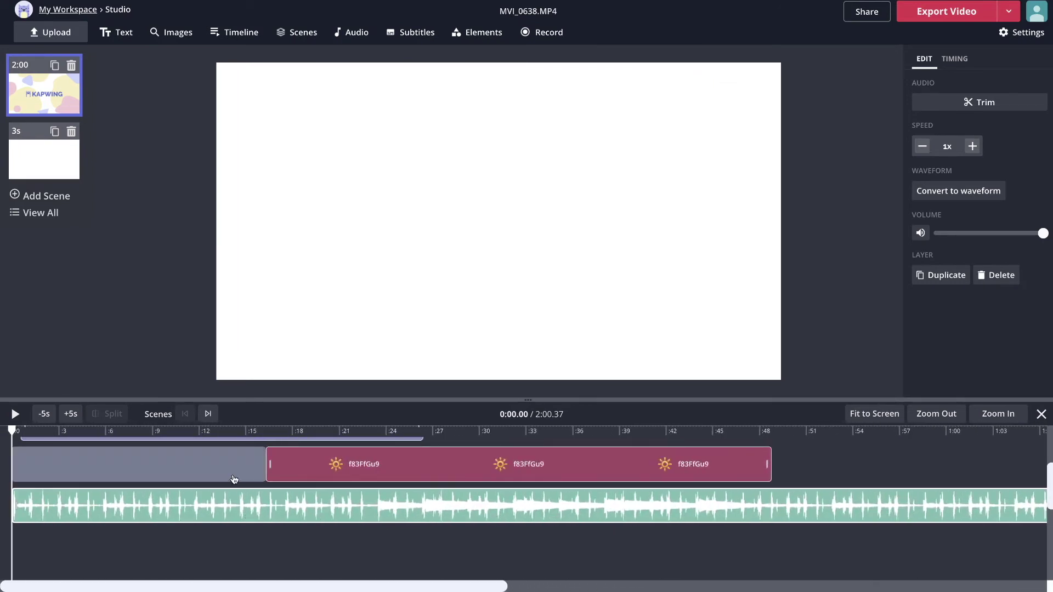
{"action": "left_click", "coordinate": [43, 156]}
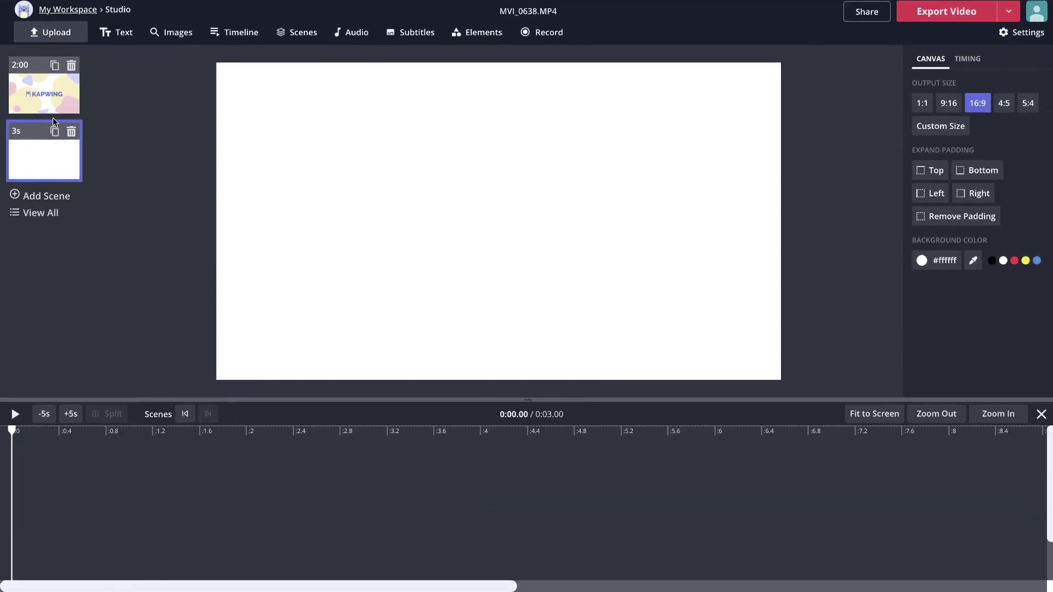
{"action": "left_click", "coordinate": [203, 474]}
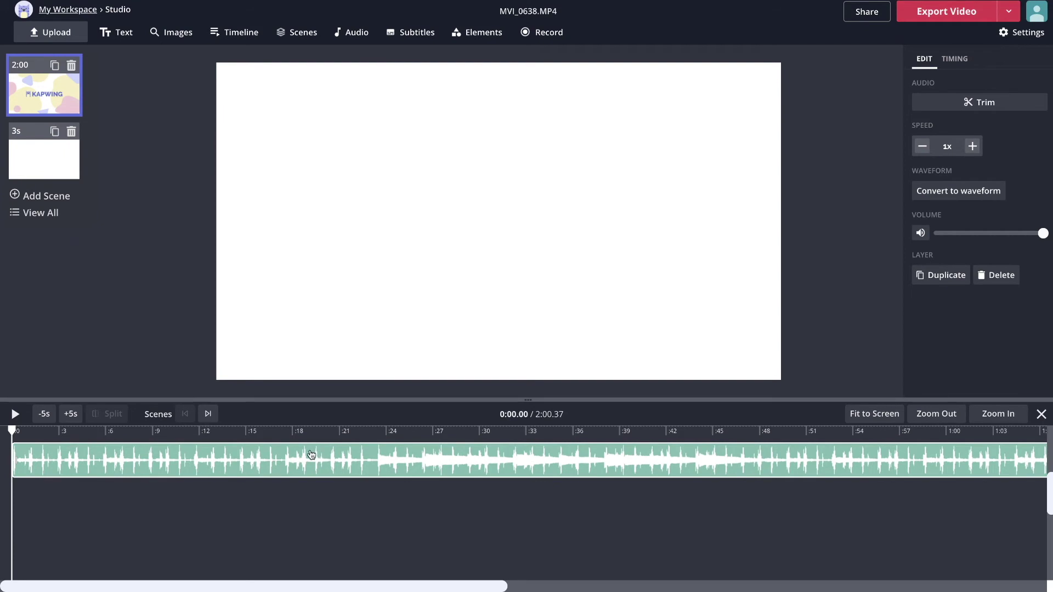
- Upload Mixer Effect.wav as an audio layer, then return to the first scene
{"action": "left_click", "coordinate": [357, 33]}
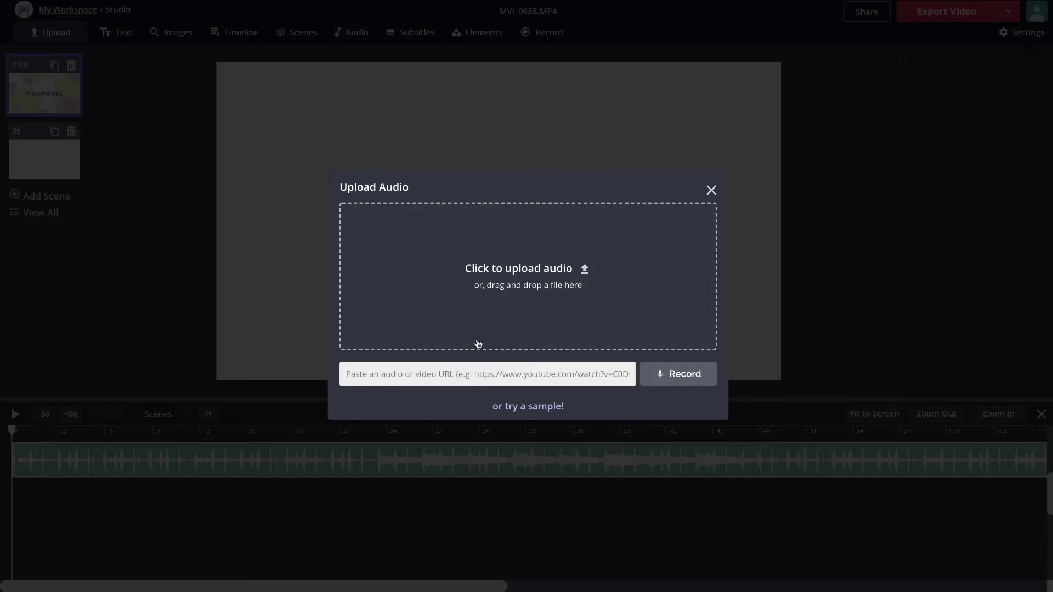
{"action": "left_click", "coordinate": [490, 276]}
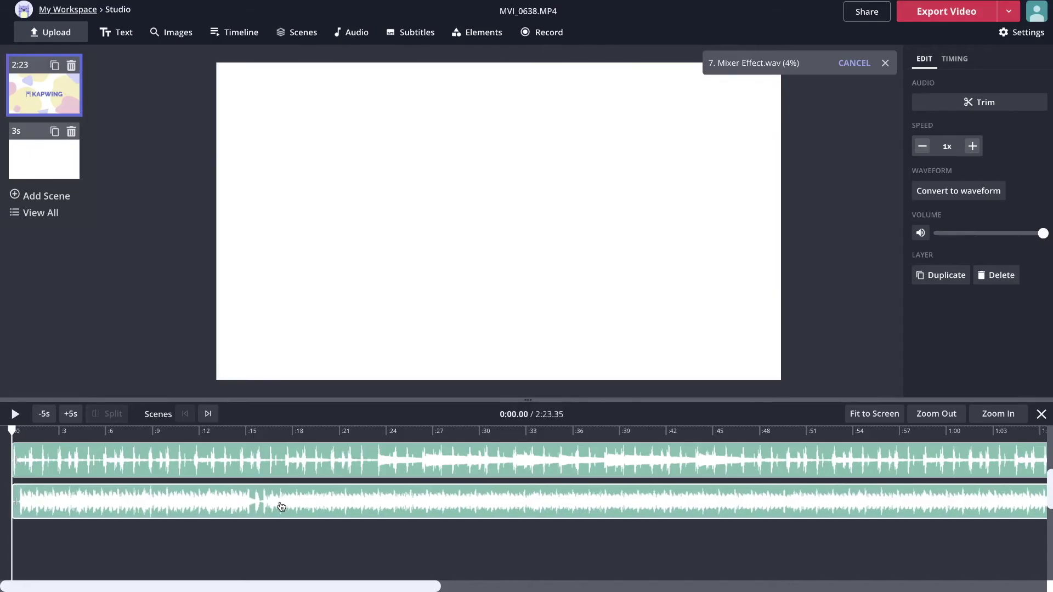
{"action": "left_click", "coordinate": [398, 430]}
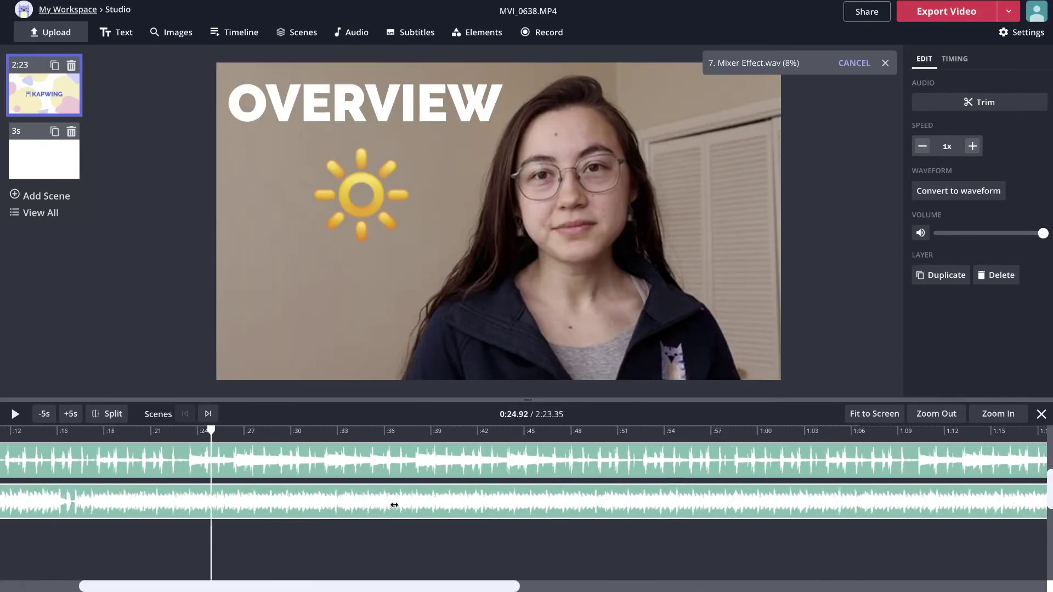
{"action": "scroll", "coordinate": [399, 493], "scroll_direction": "right", "scroll_amount": 10}
{"action": "left_click", "coordinate": [51, 154]}
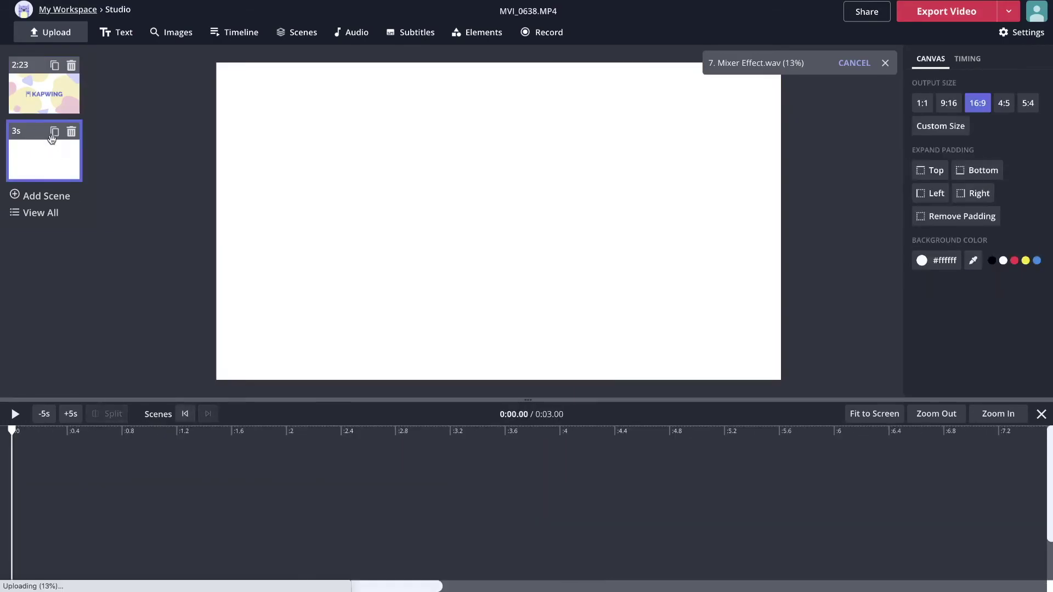
{"action": "left_click", "coordinate": [57, 97]}
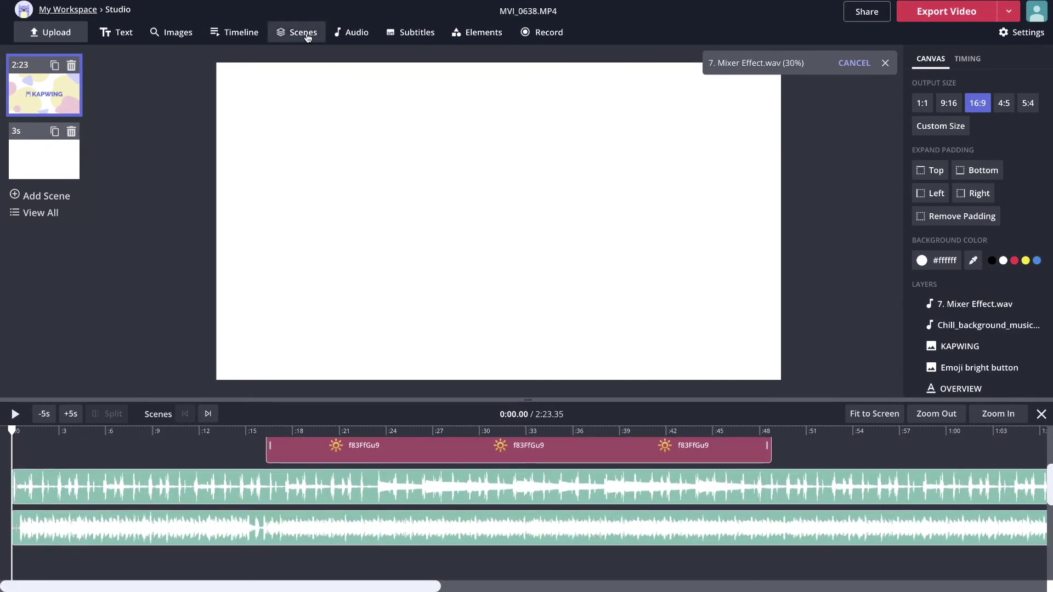
- From the Scenes overview, add the sample audio to the first scene and finish with Done
{"action": "left_click", "coordinate": [295, 34]}
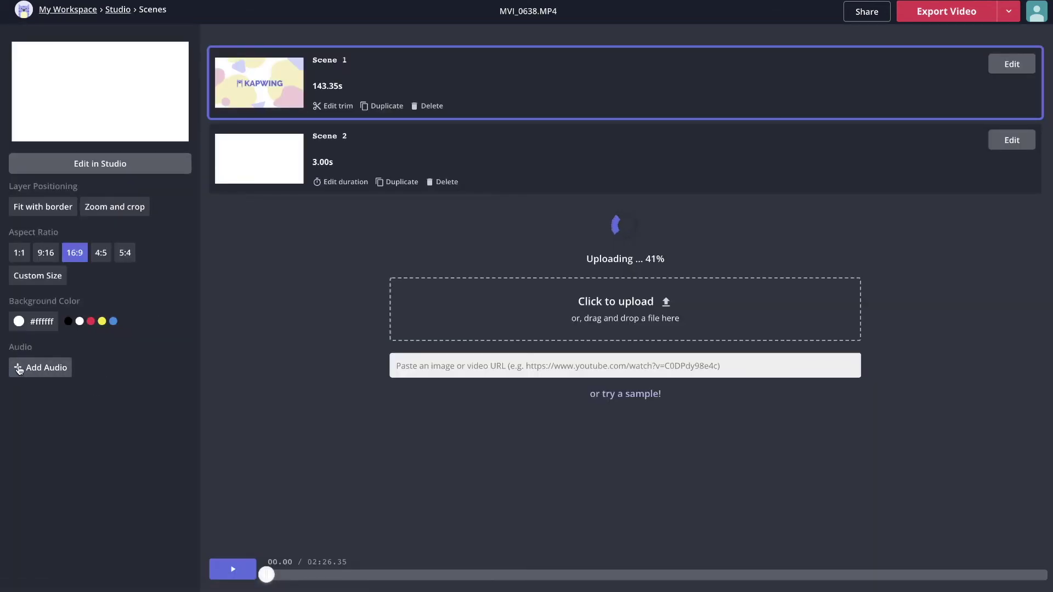
{"action": "left_click", "coordinate": [42, 370]}
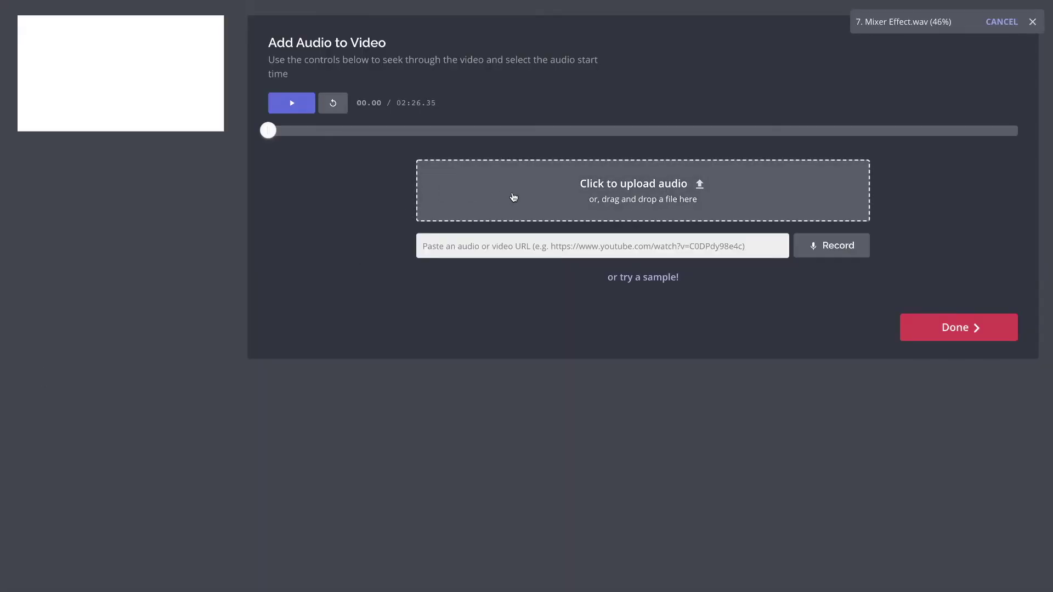
{"action": "left_click", "coordinate": [632, 278]}
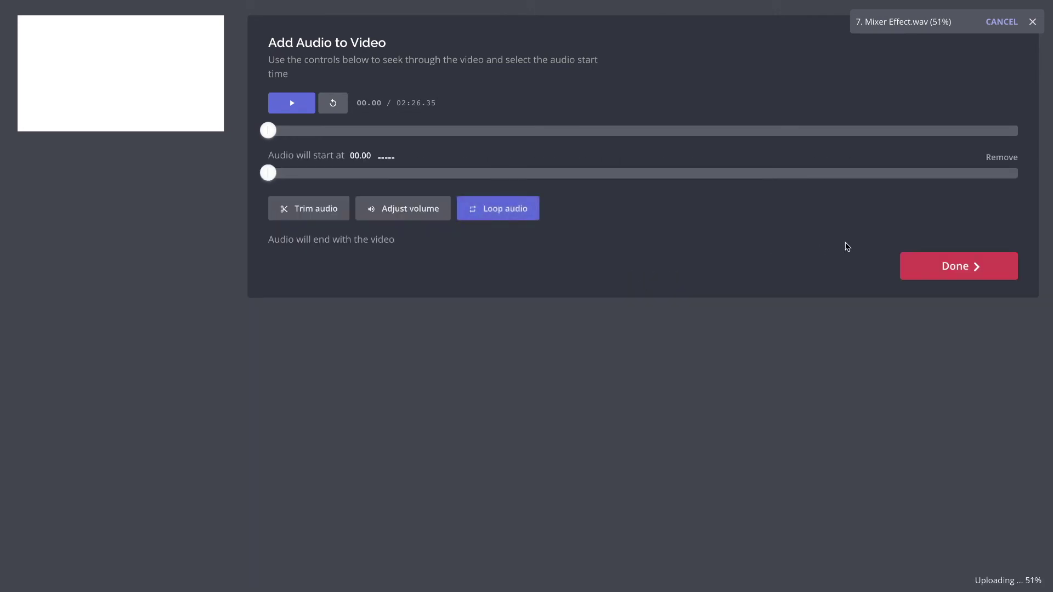
{"action": "left_click", "coordinate": [908, 268]}
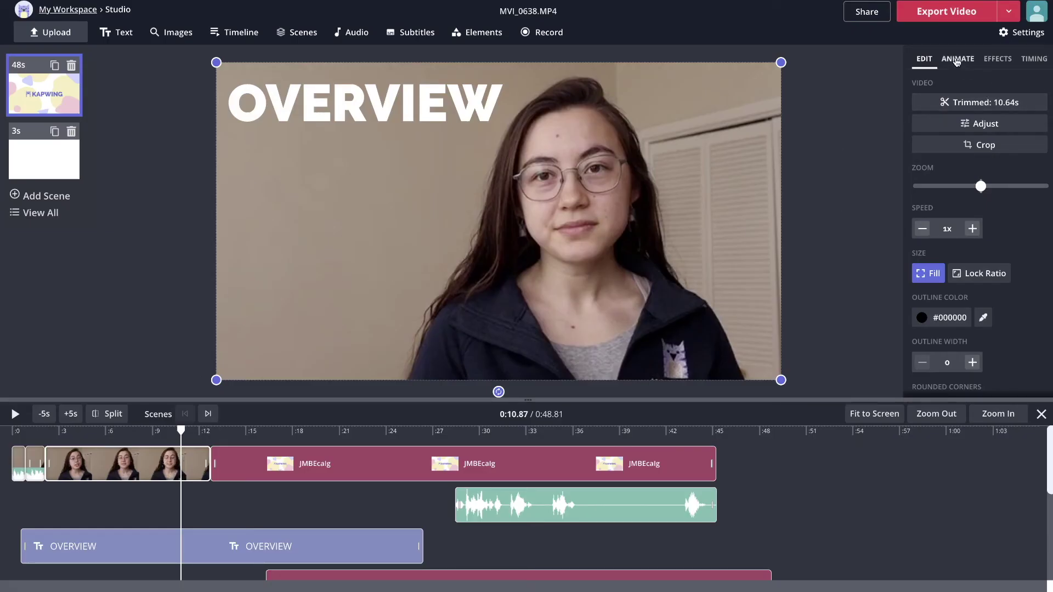
- Preview Pop, Slide and Reveal outro animations on the talking-head clip
{"action": "left_click", "coordinate": [954, 61]}
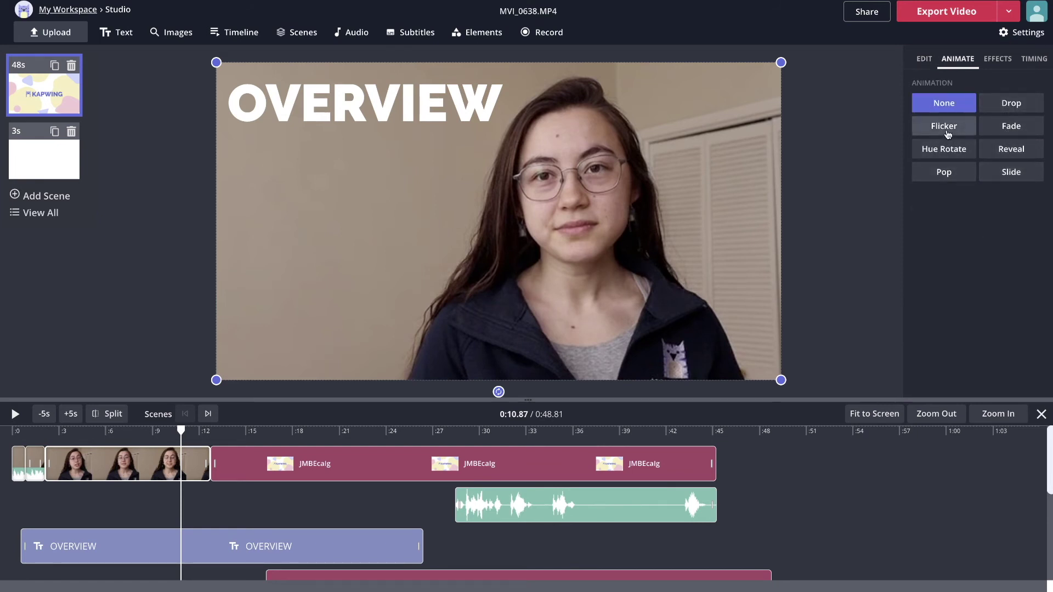
{"action": "left_click", "coordinate": [946, 171]}
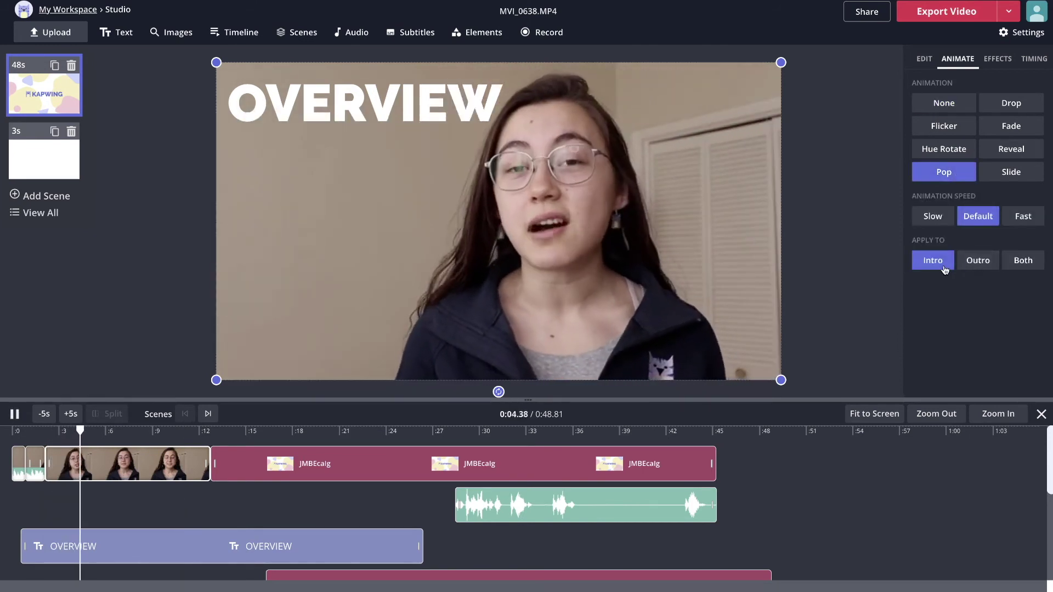
{"action": "left_click", "coordinate": [978, 263]}
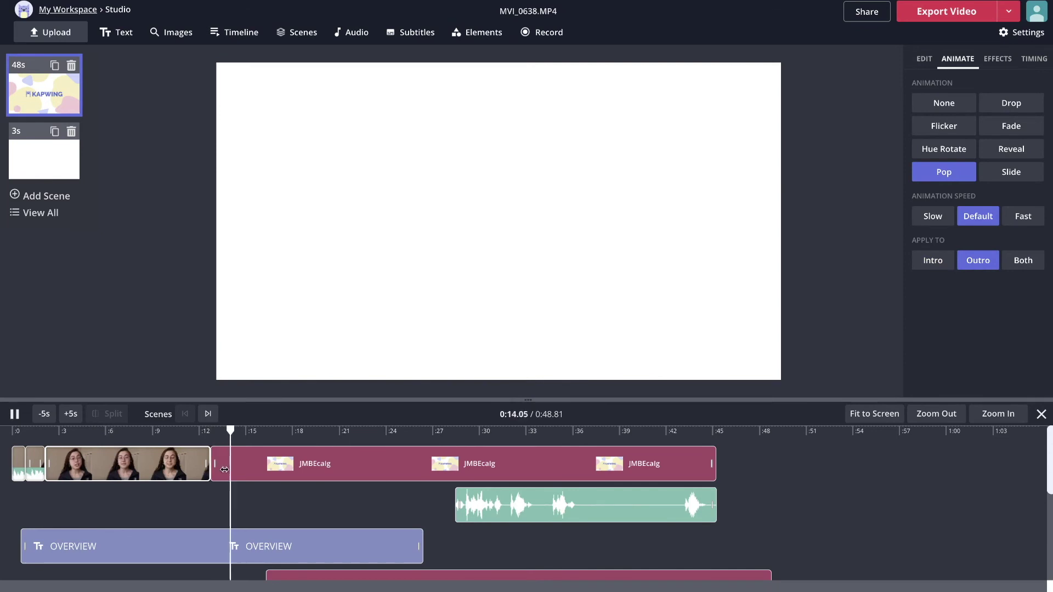
{"action": "left_click", "coordinate": [195, 432]}
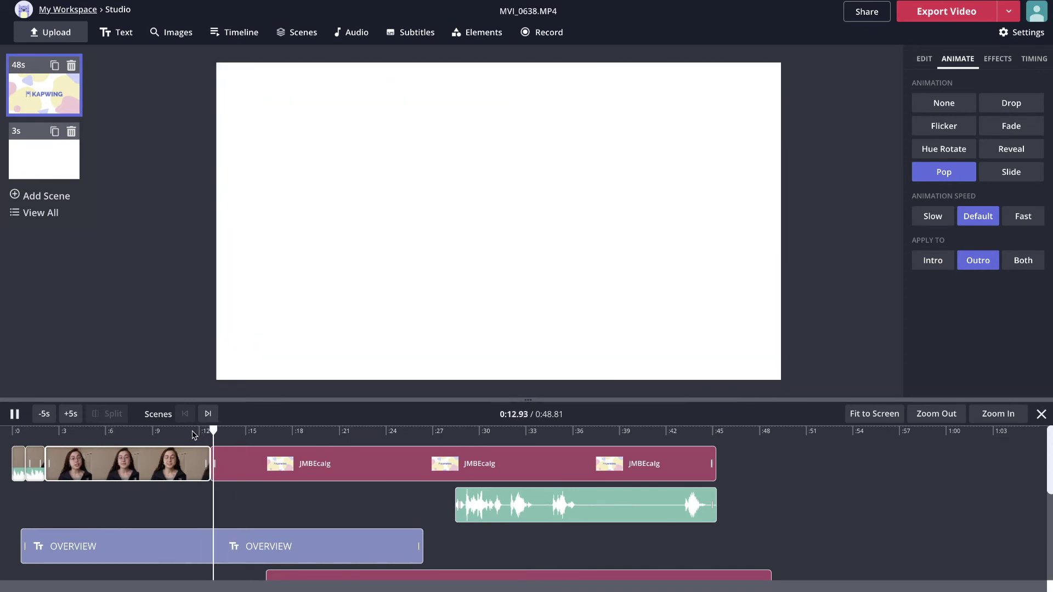
{"action": "left_click", "coordinate": [984, 177]}
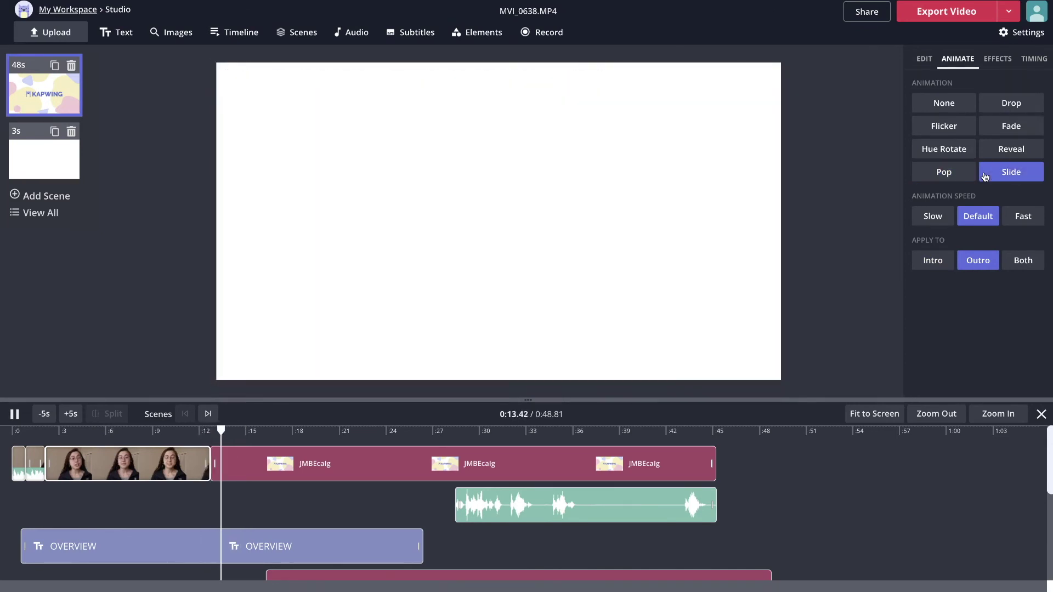
{"action": "left_click", "coordinate": [991, 150]}
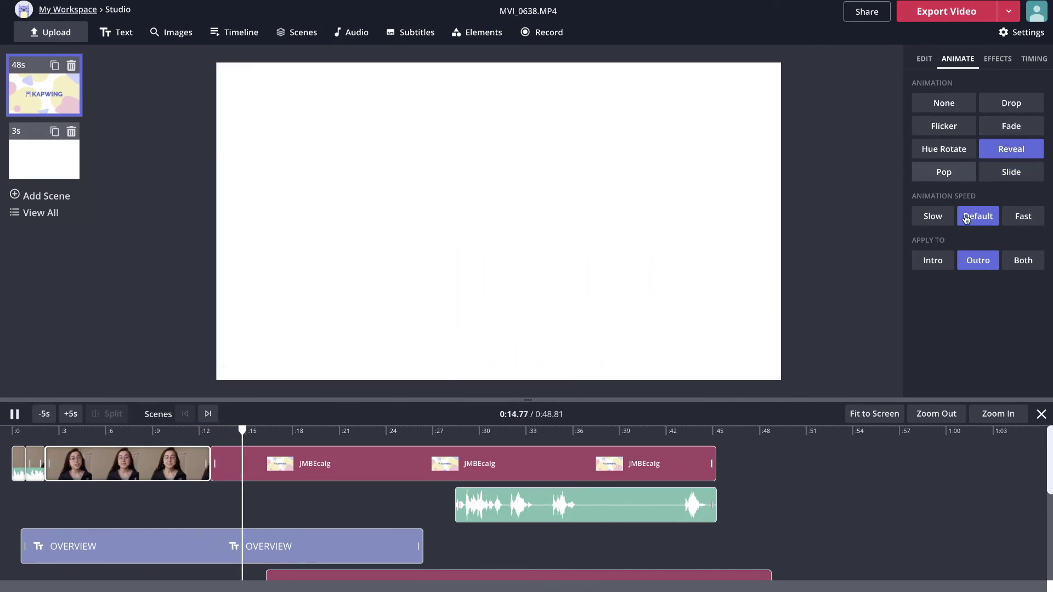
- Settle on a Fade animation applied to the outro at Slow speed
{"action": "left_click", "coordinate": [1020, 260]}
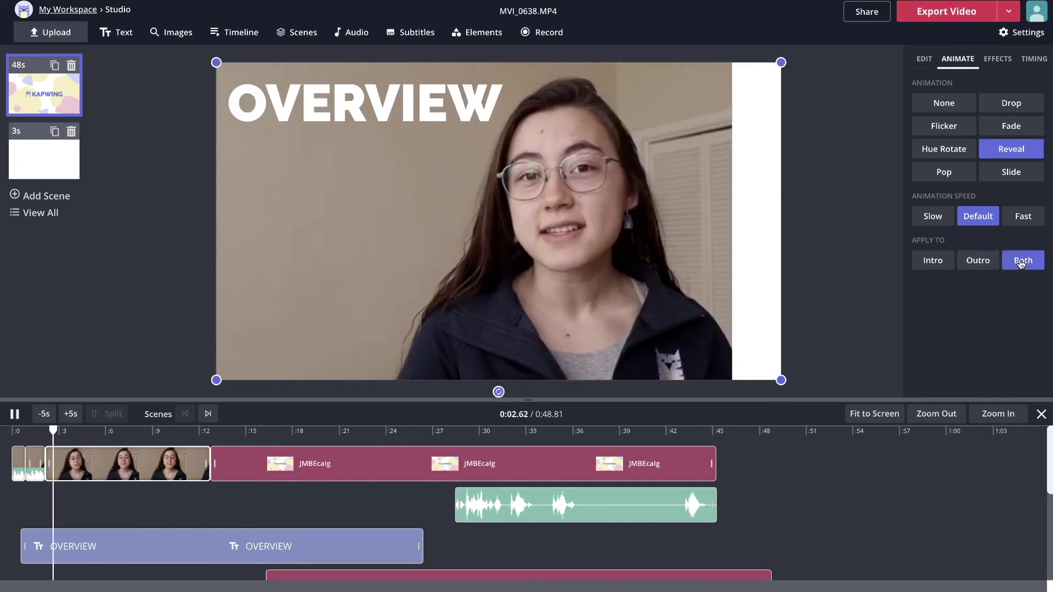
{"action": "left_click", "coordinate": [1018, 173]}
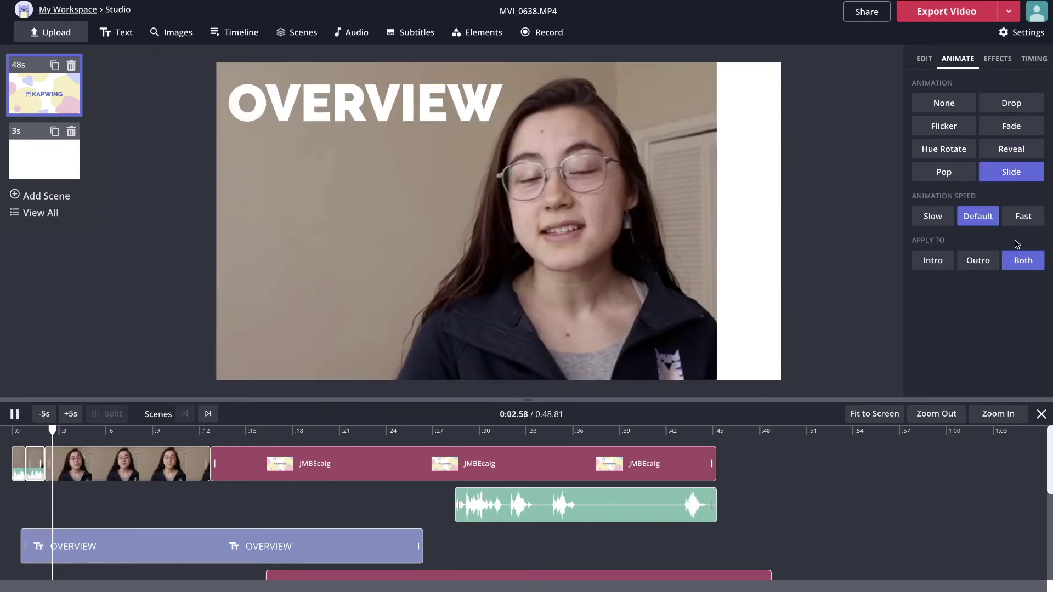
{"action": "left_click", "coordinate": [22, 429]}
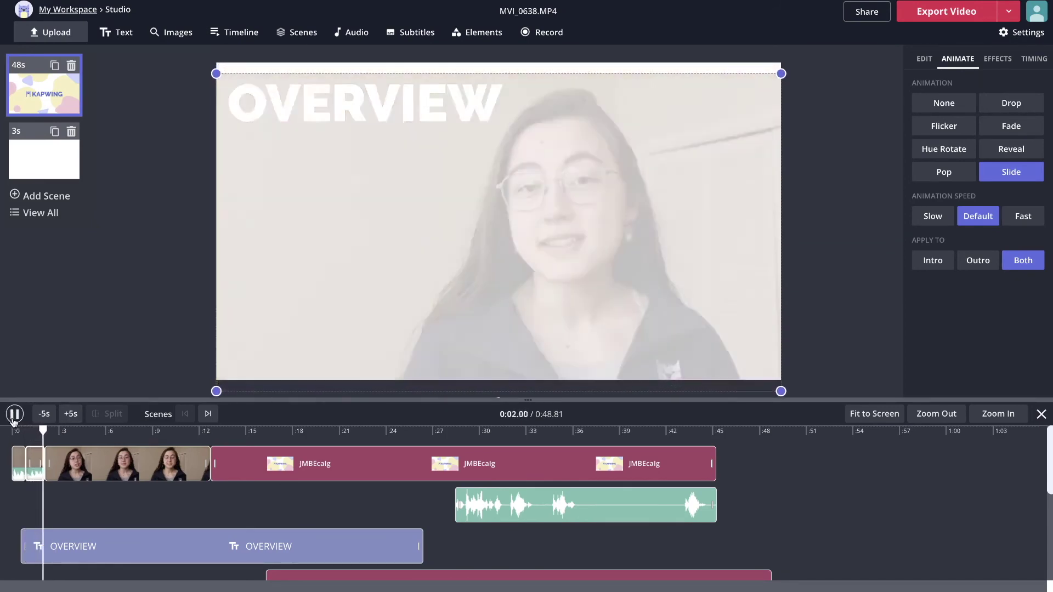
{"action": "left_click", "coordinate": [977, 260]}
{"action": "left_click", "coordinate": [1010, 126]}
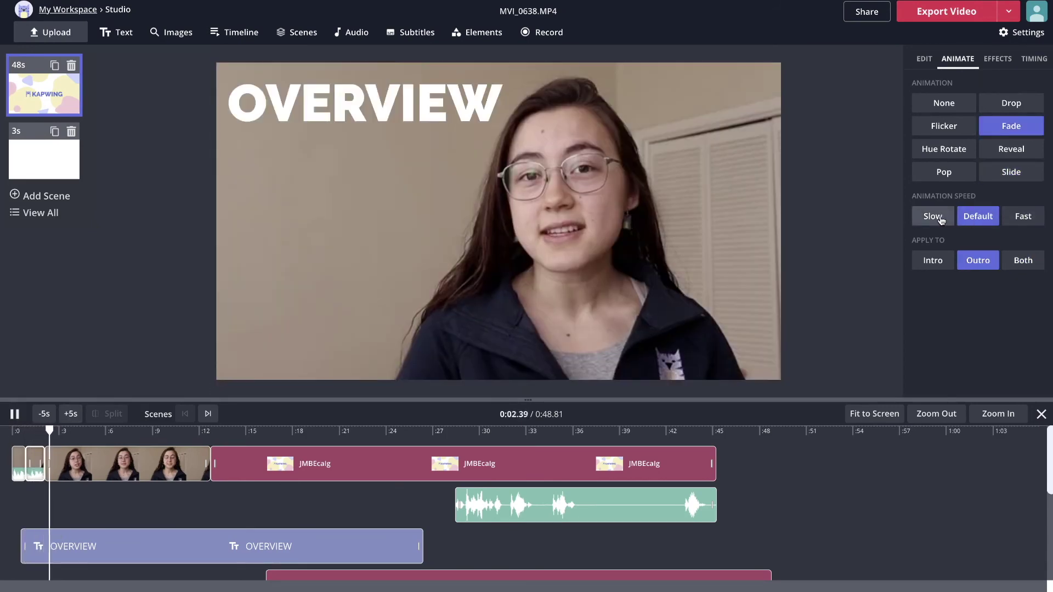
{"action": "left_click", "coordinate": [940, 218]}
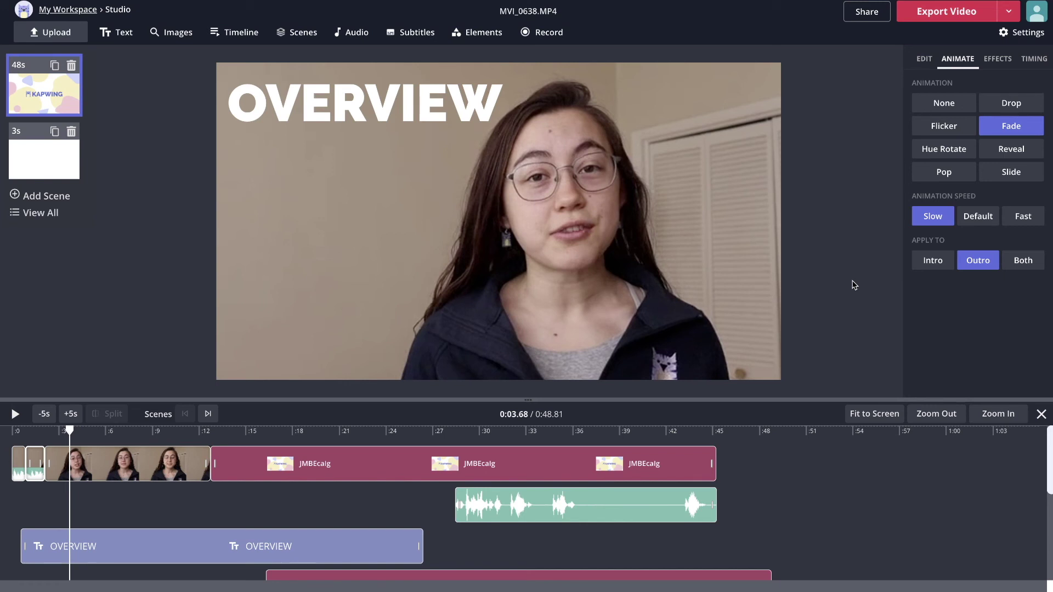
- Preview Export as Image on a later KAPWING-logo frame, then cancel
{"action": "left_click", "coordinate": [1008, 15]}
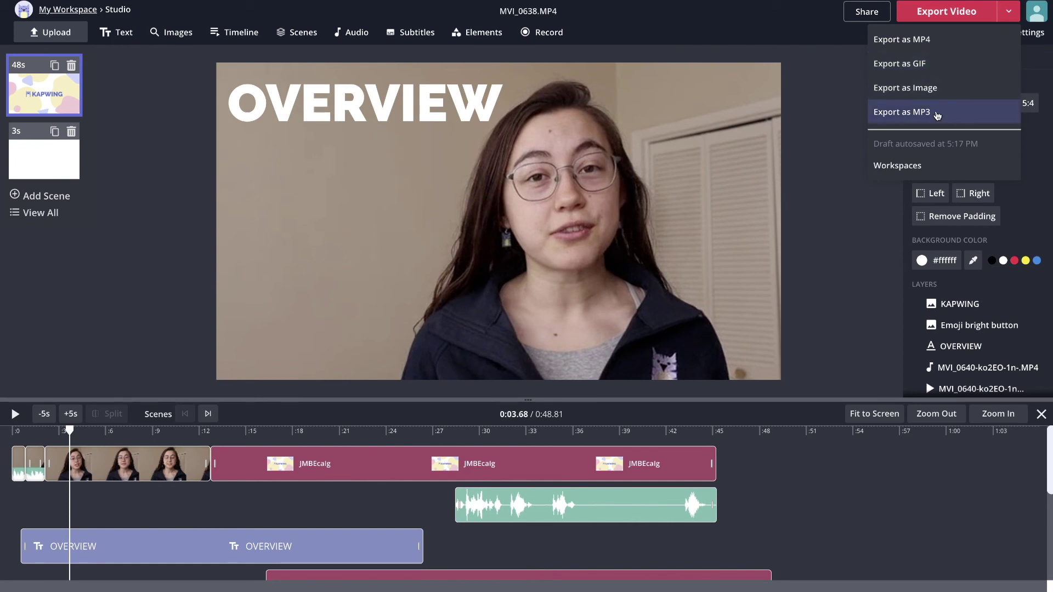
{"action": "left_click", "coordinate": [905, 87]}
{"action": "left_click_drag", "start_coordinate": [353, 423], "coordinate": [546, 426]}
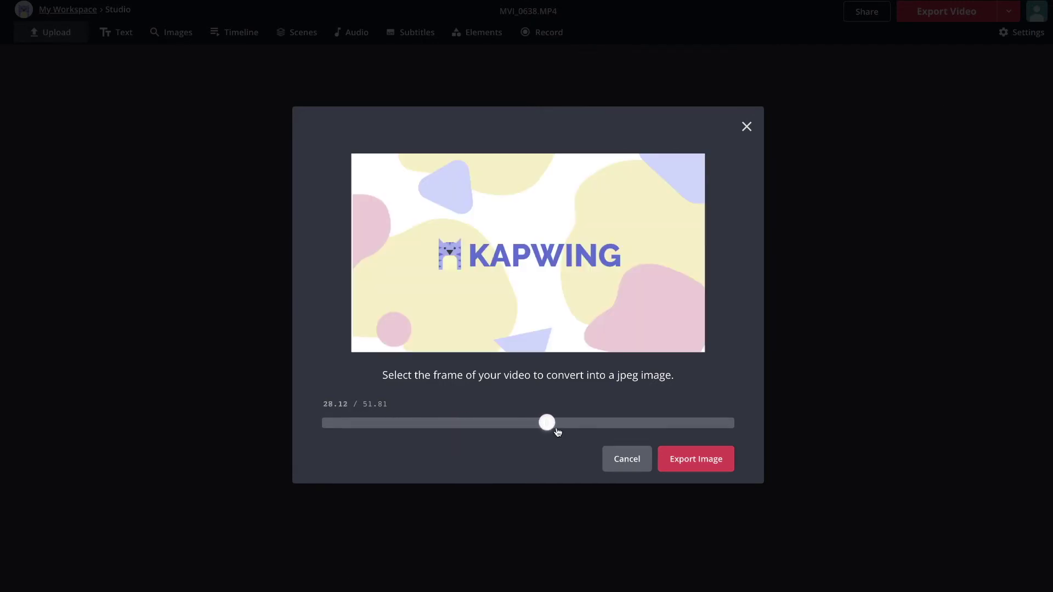
{"action": "left_click", "coordinate": [746, 127]}
- Preview the Export as MP3 audio option and close it without exporting
{"action": "left_click", "coordinate": [1007, 11]}
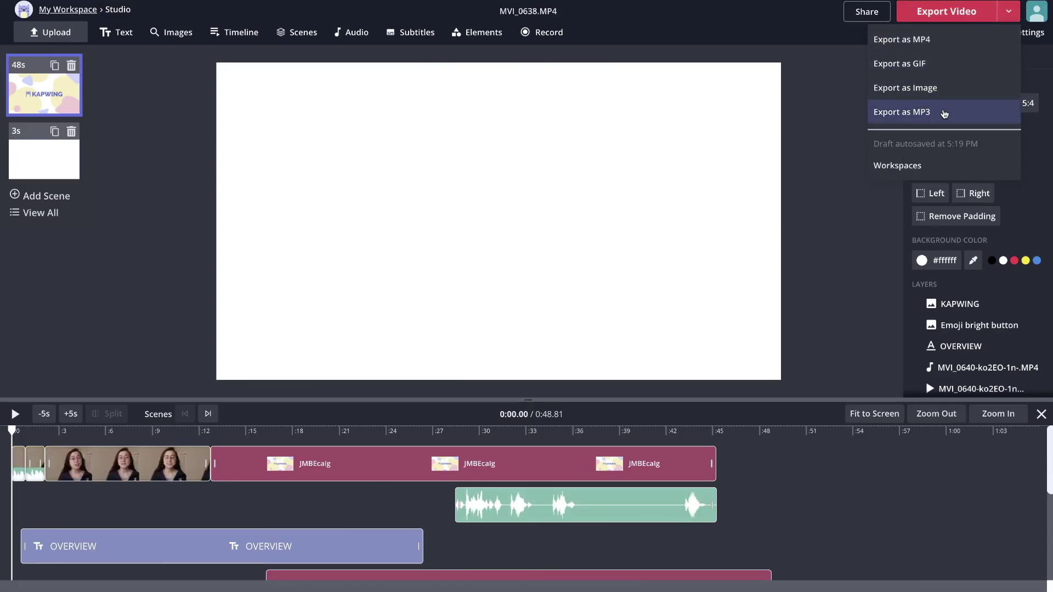
{"action": "left_click", "coordinate": [945, 113]}
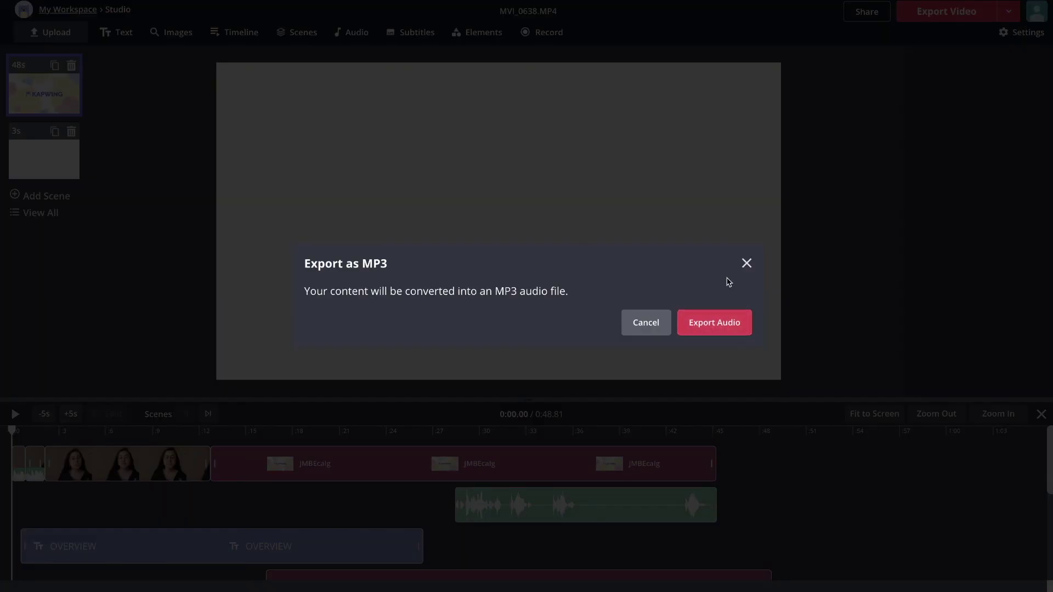
{"action": "left_click", "coordinate": [747, 263]}
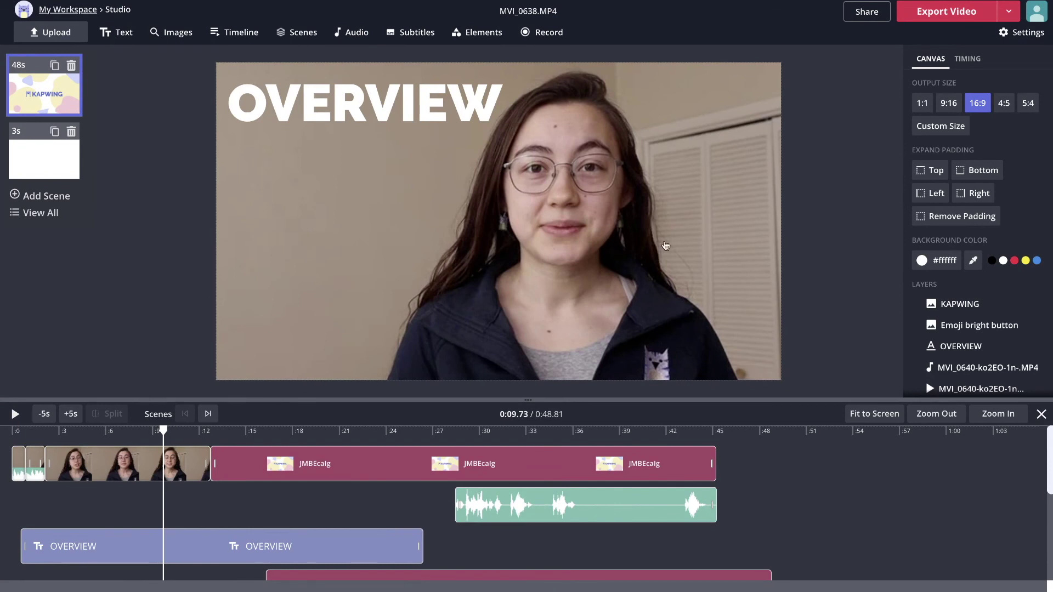
{"action": "left_click", "coordinate": [1009, 11]}
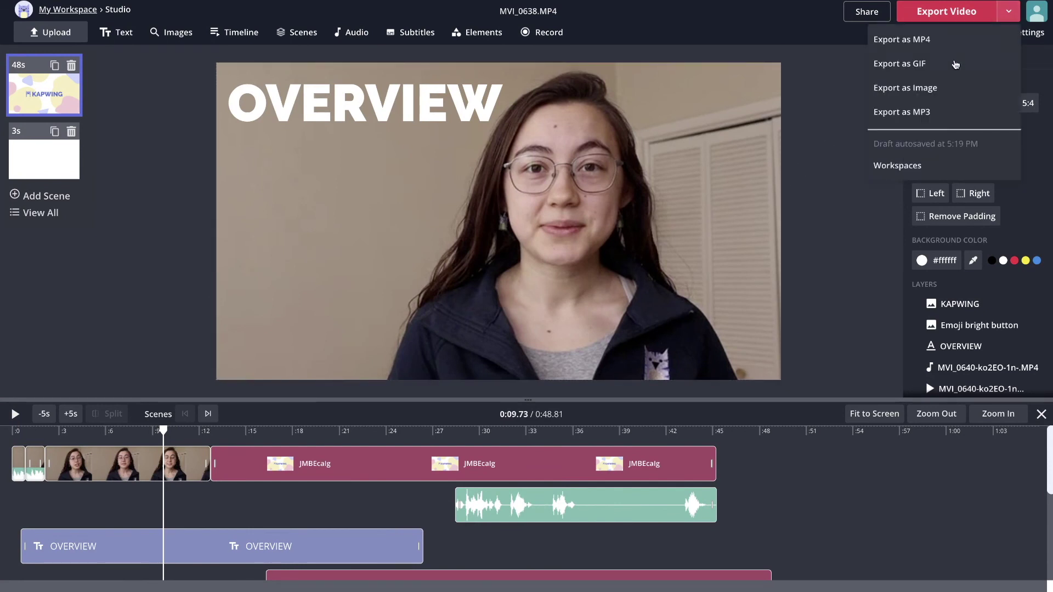
- Pick Export as GIF from the Export Video dropdown
{"action": "left_click", "coordinate": [951, 65]}
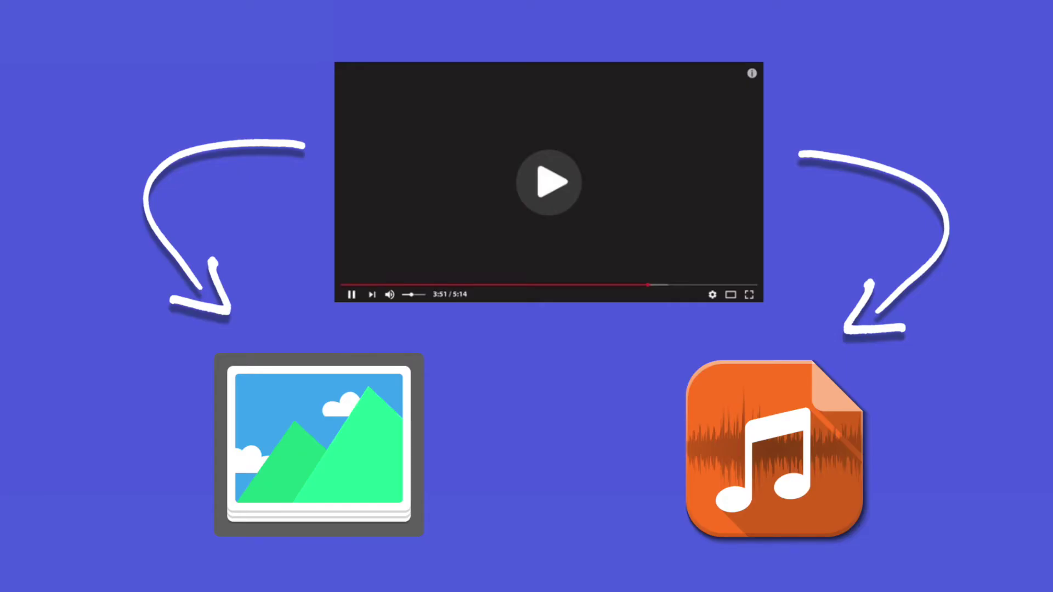